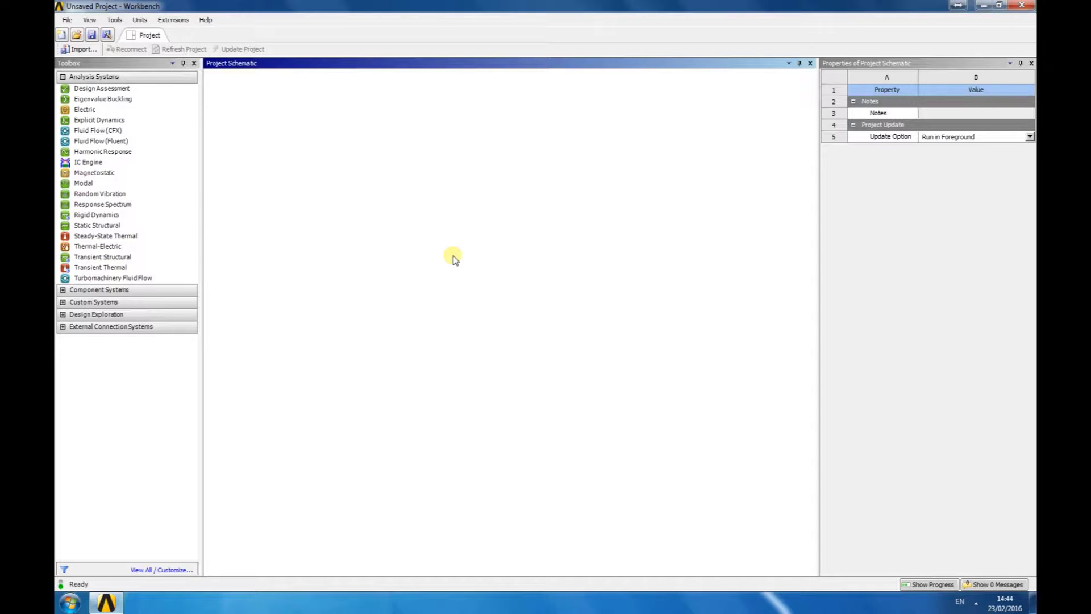
- Add a Fluid Flow (Fluent) system from the Toolbox and name it 'Pipe'
{"action": "double_click", "coordinate": [109, 144]}
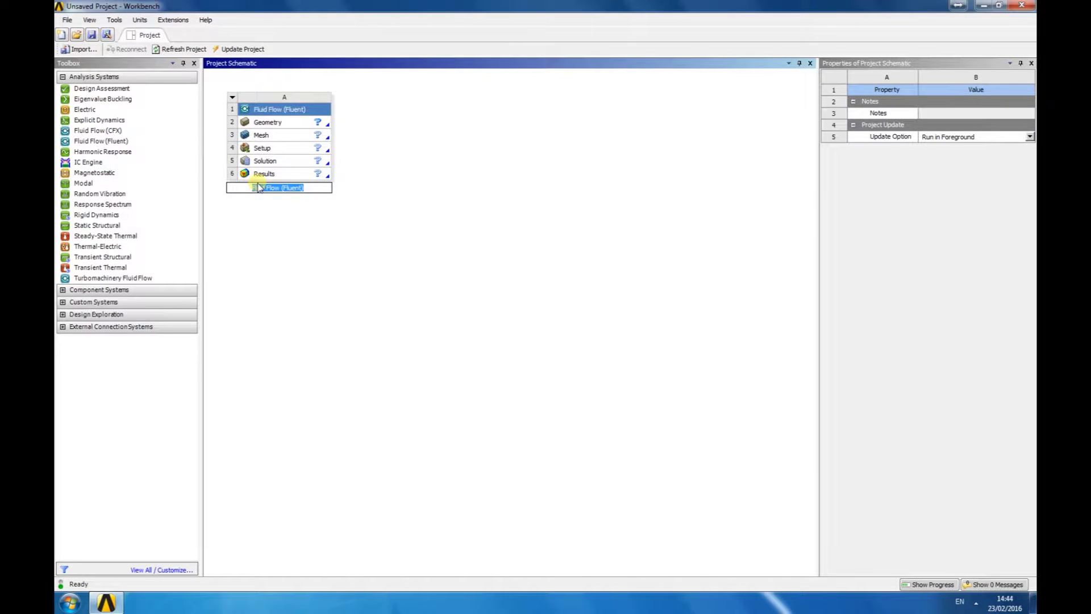
{"action": "type", "text": "Pipe"}
{"action": "key", "text": "Return"}
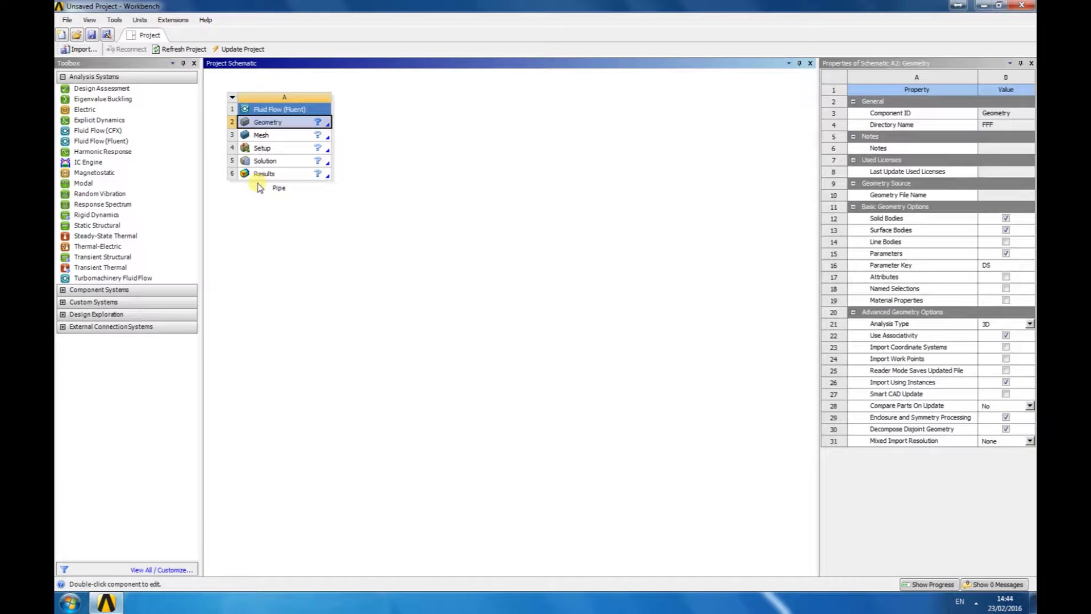
- Save the project as 'Ansys_Fluent_Laminar' in the Pipe folder on the Desktop
{"action": "left_click", "coordinate": [92, 35]}
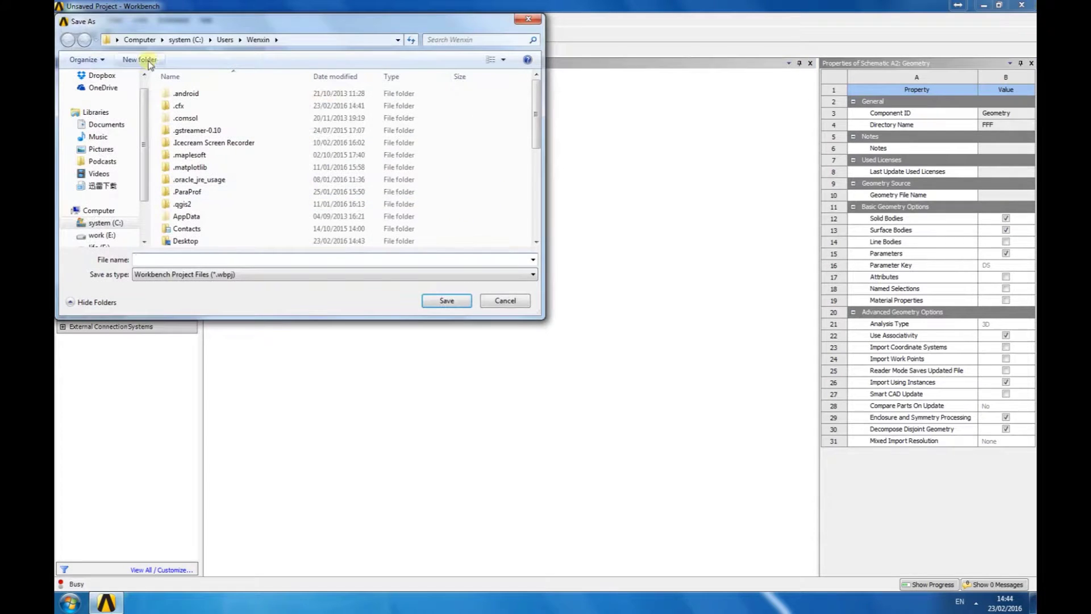
{"action": "left_click", "coordinate": [116, 39]}
{"action": "left_click", "coordinate": [129, 53]}
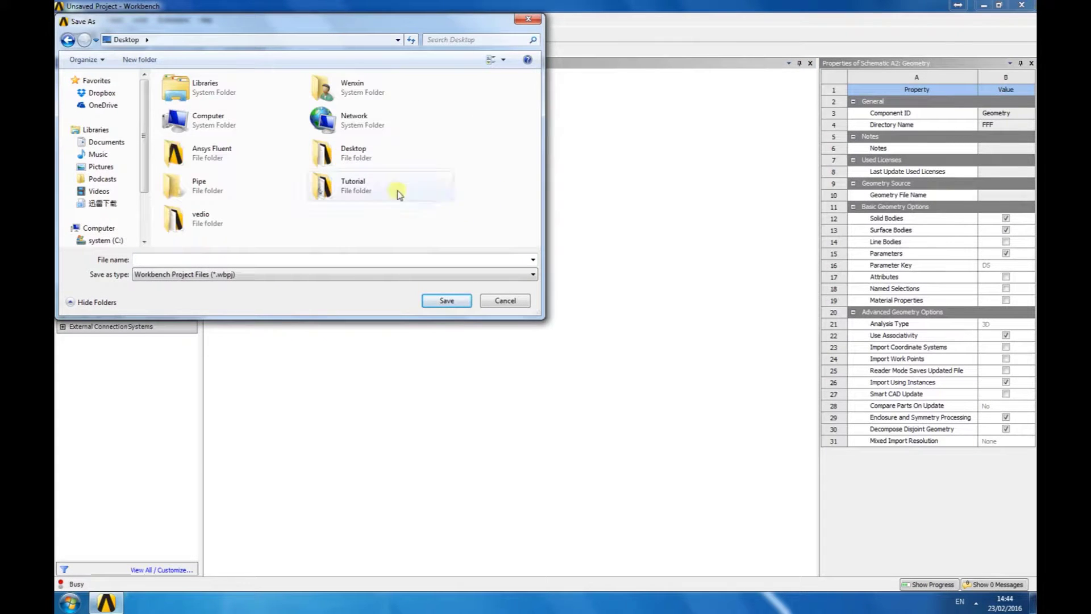
{"action": "left_click", "coordinate": [204, 190]}
{"action": "double_click", "coordinate": [204, 190]}
{"action": "left_click", "coordinate": [210, 264]}
{"action": "type", "text": "Ansys"}
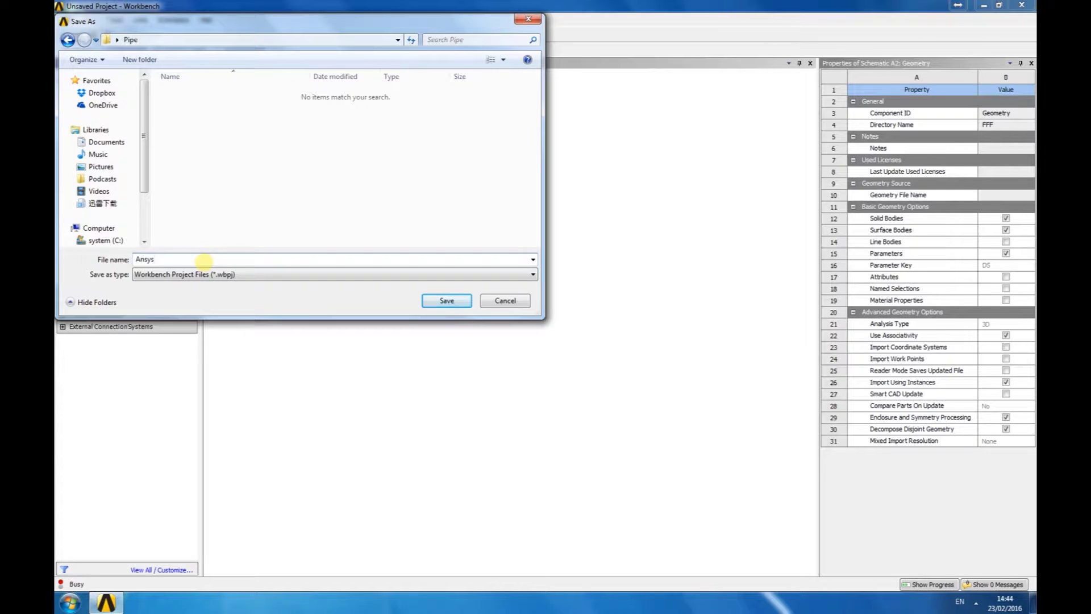
{"action": "type", "text": "_Fluent_Laminar"}
{"action": "key", "text": "Return"}
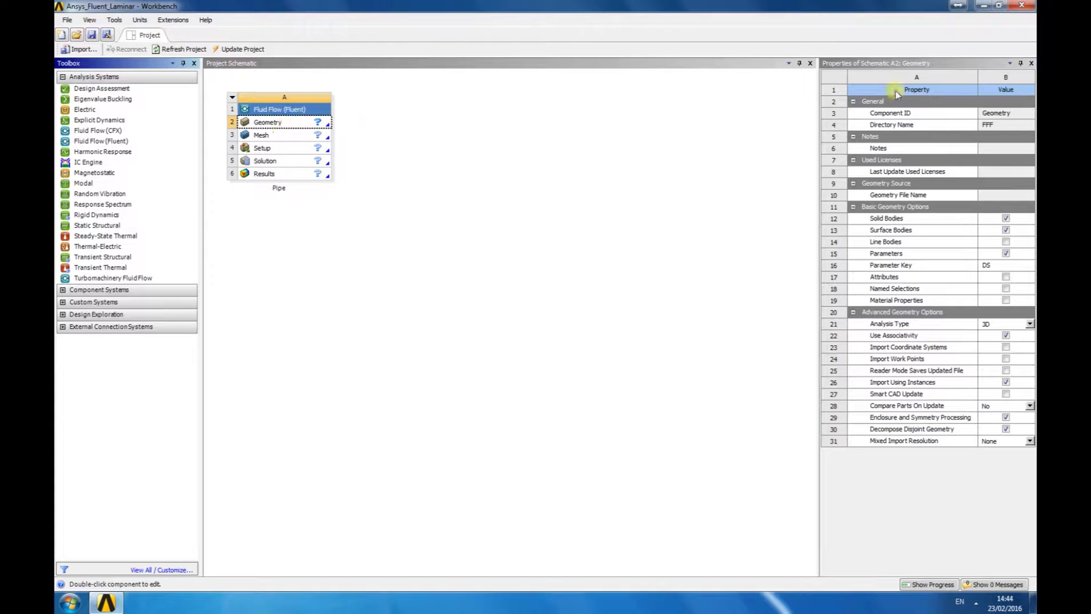
- Keep the Geometry cell's analysis type at 3D, then launch DesignModeler from it
{"action": "left_click", "coordinate": [282, 125]}
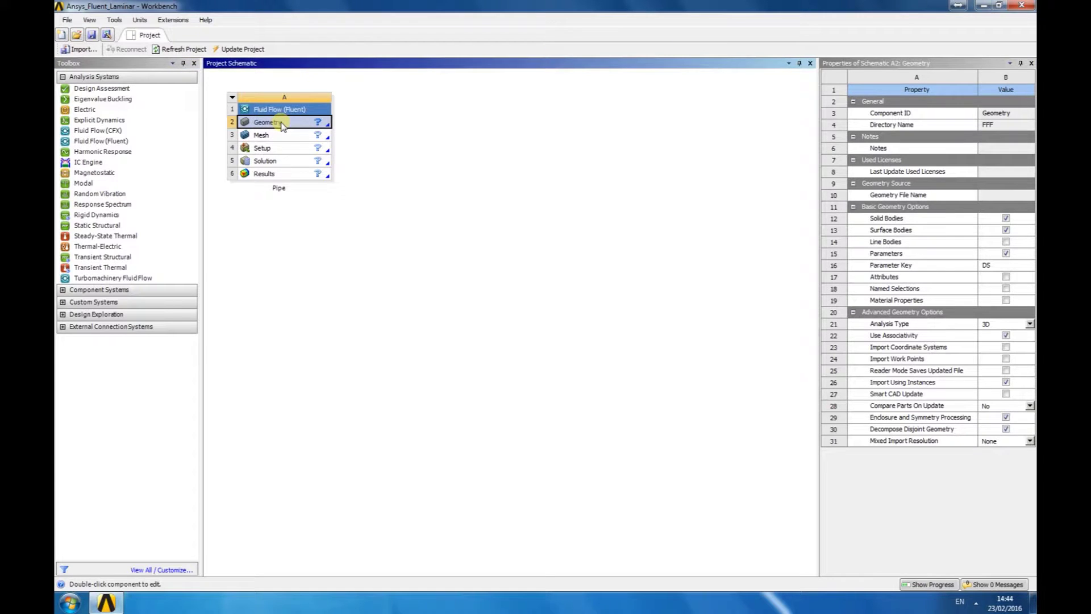
{"action": "right_click", "coordinate": [282, 125]}
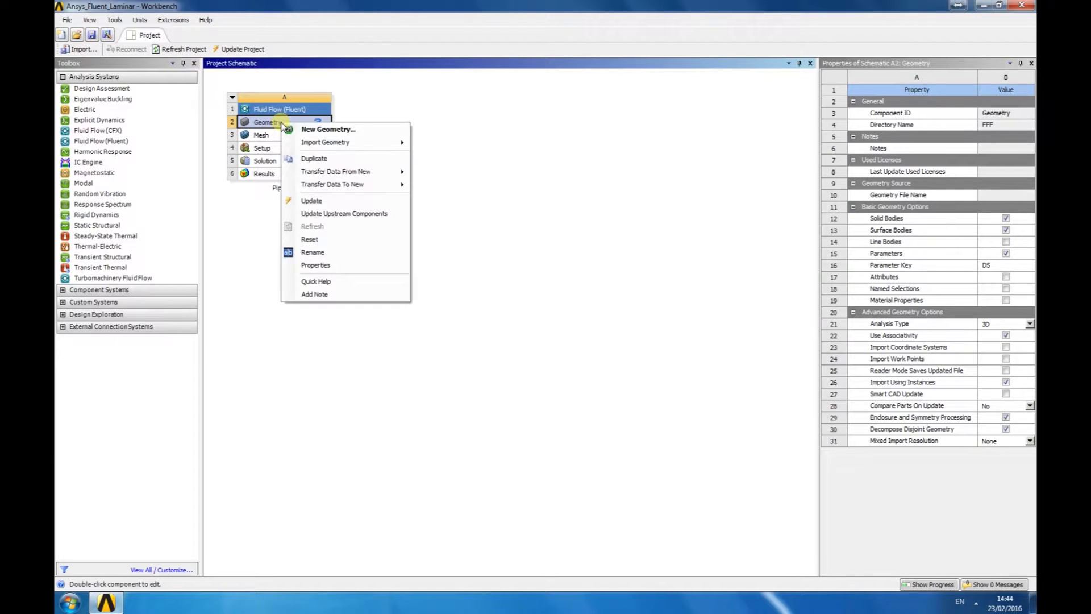
{"action": "left_click", "coordinate": [327, 265]}
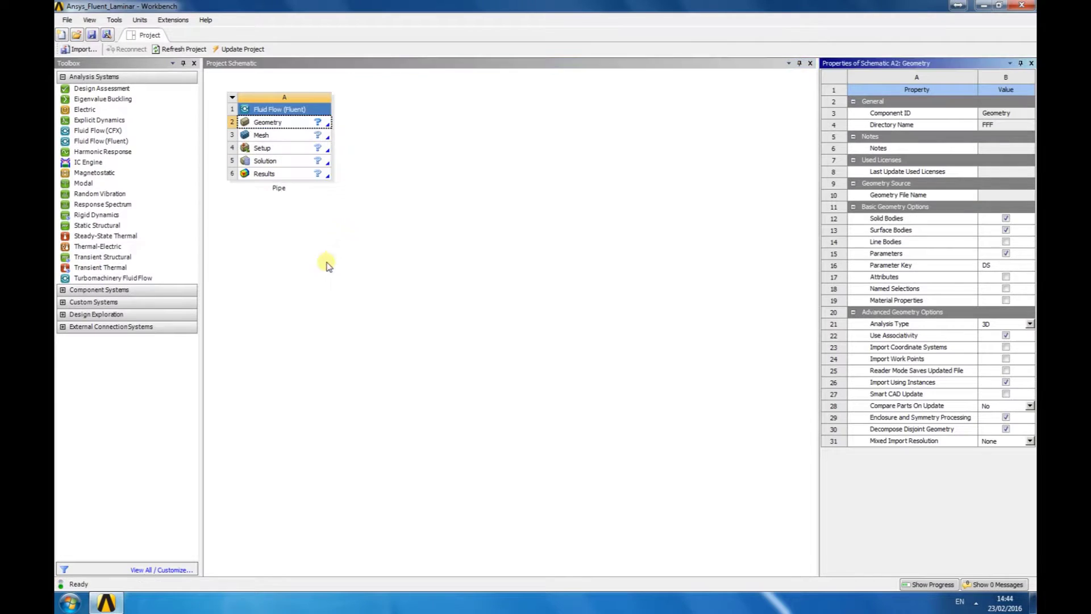
{"action": "left_click", "coordinate": [1029, 325]}
{"action": "left_click", "coordinate": [1012, 334]}
{"action": "double_click", "coordinate": [270, 124]}
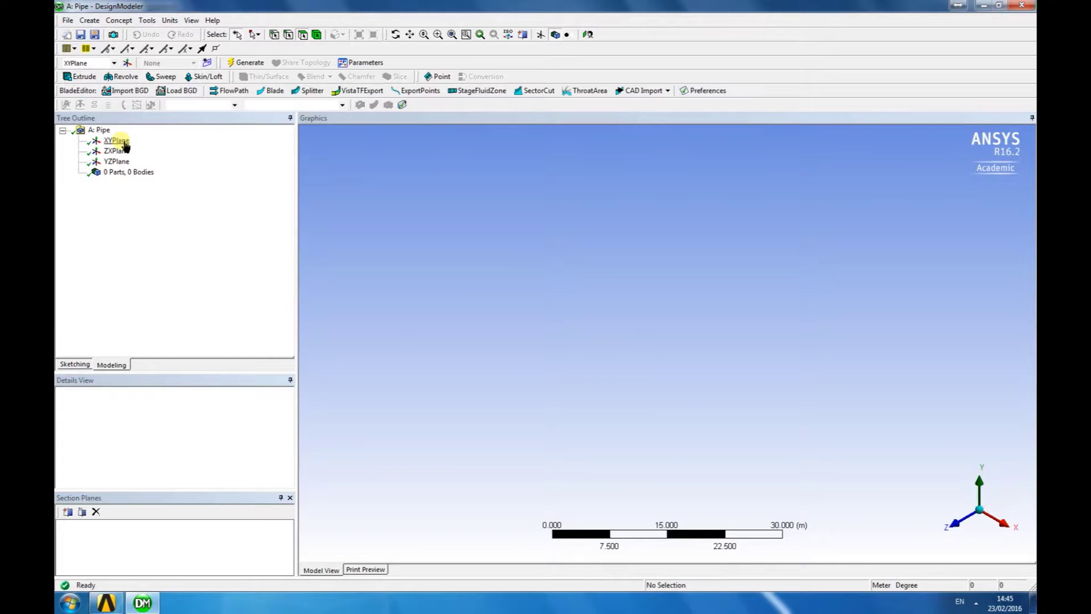
- Select the XYPlane in the Tree Outline and use Look At to face it
{"action": "left_click", "coordinate": [117, 141]}
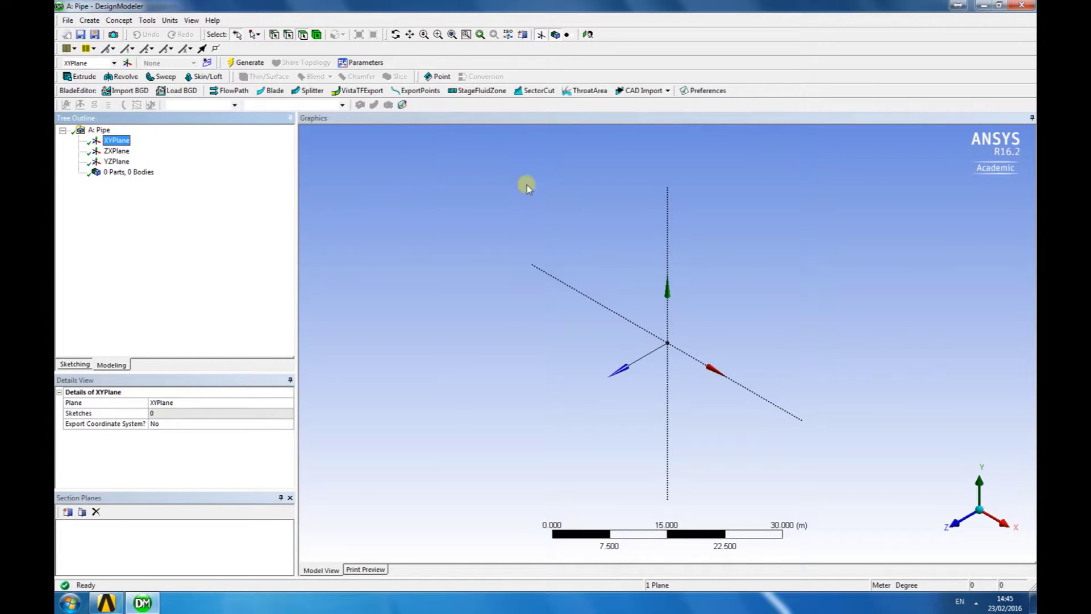
{"action": "right_click", "coordinate": [582, 213]}
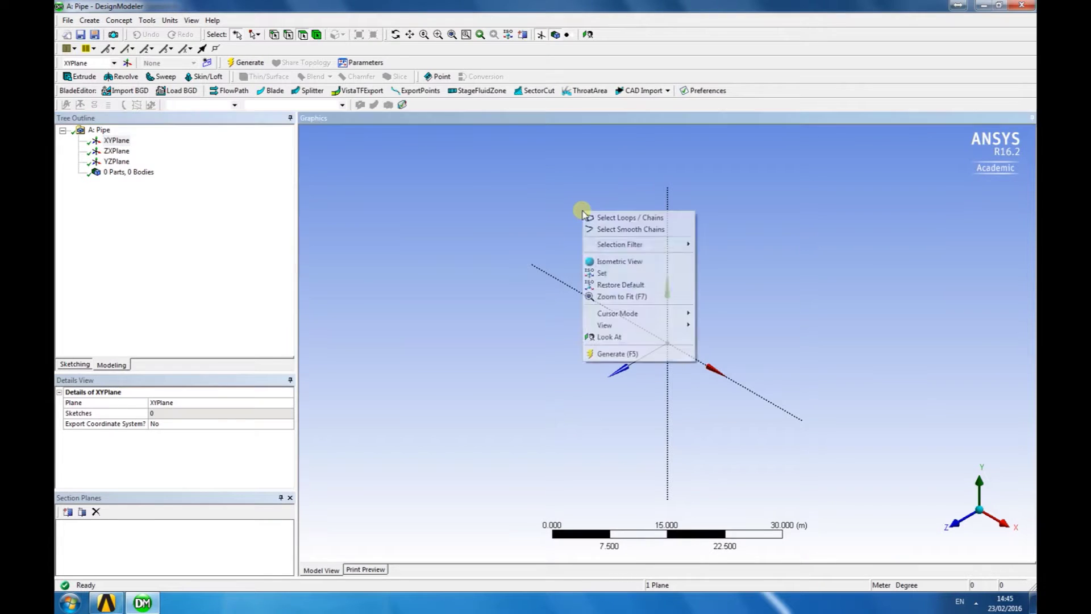
{"action": "left_click", "coordinate": [634, 339]}
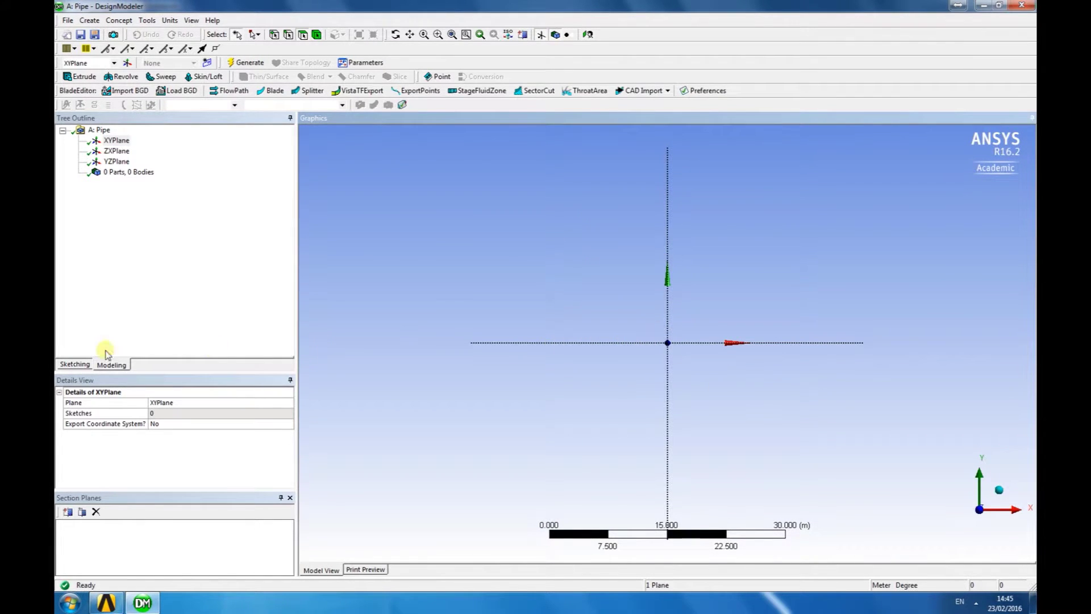
- In Sketching mode, draw a circle centred at the origin with a clicked radius
{"action": "left_click", "coordinate": [68, 364]}
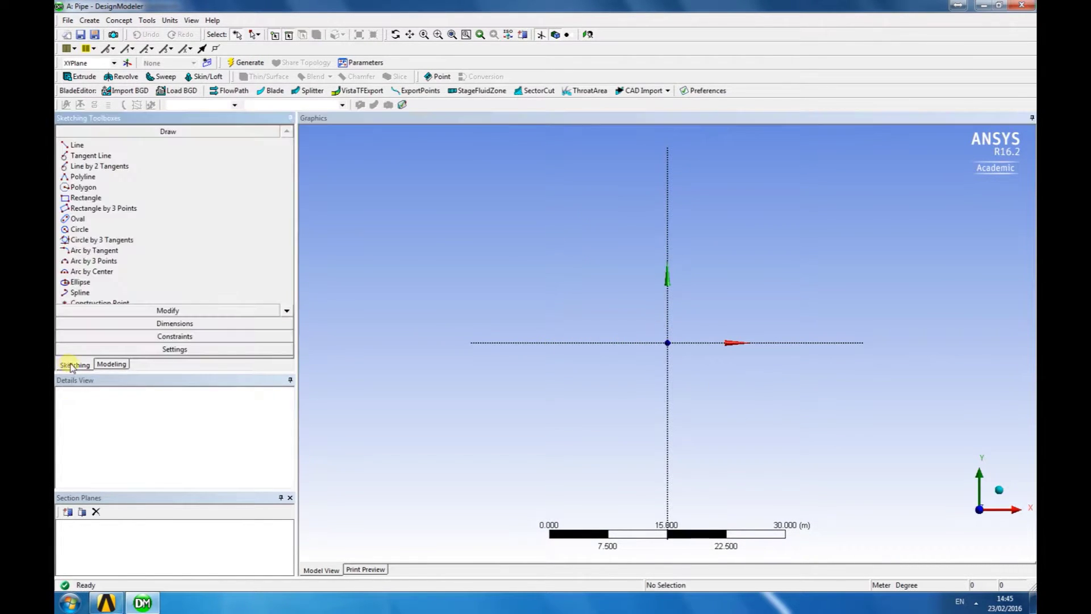
{"action": "left_click", "coordinate": [88, 229]}
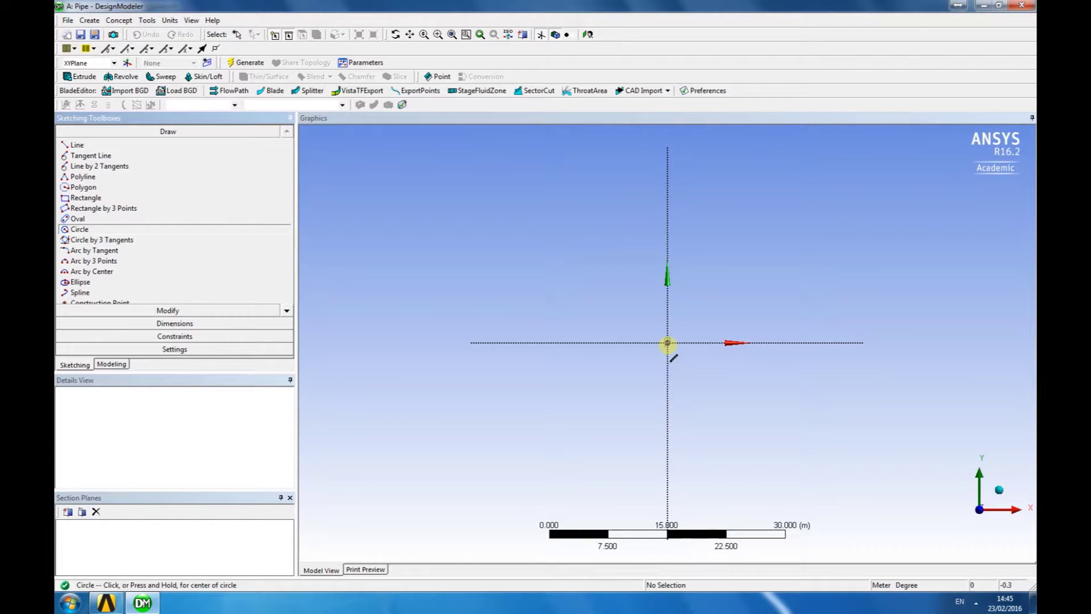
{"action": "left_click", "coordinate": [667, 342]}
{"action": "left_click", "coordinate": [736, 378]}
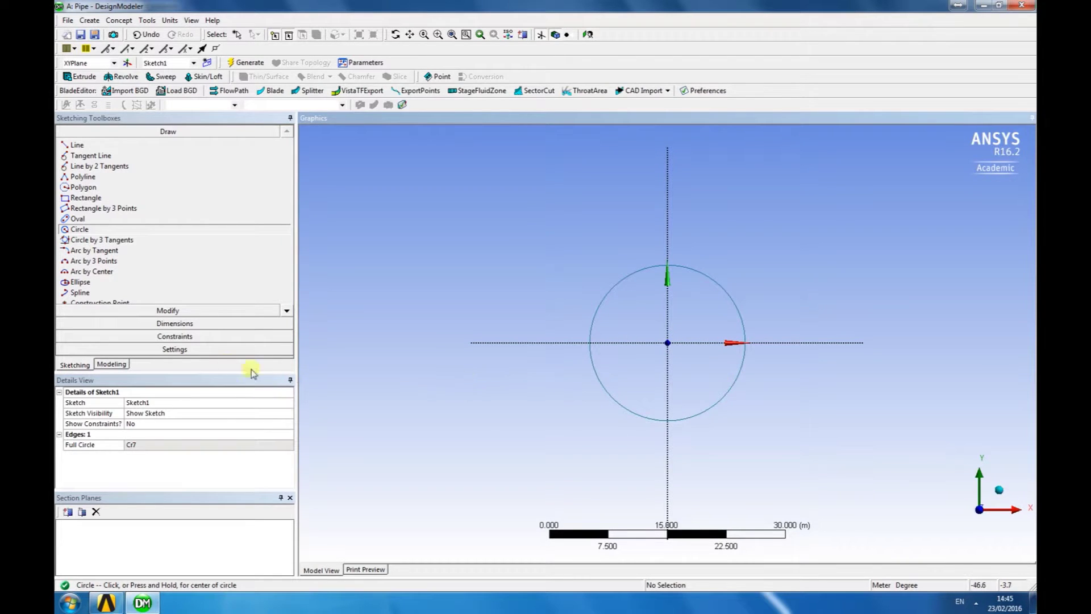
- Dimension the circle's diameter D1 as 10 m, leaving the length units in meters
{"action": "left_click", "coordinate": [175, 324]}
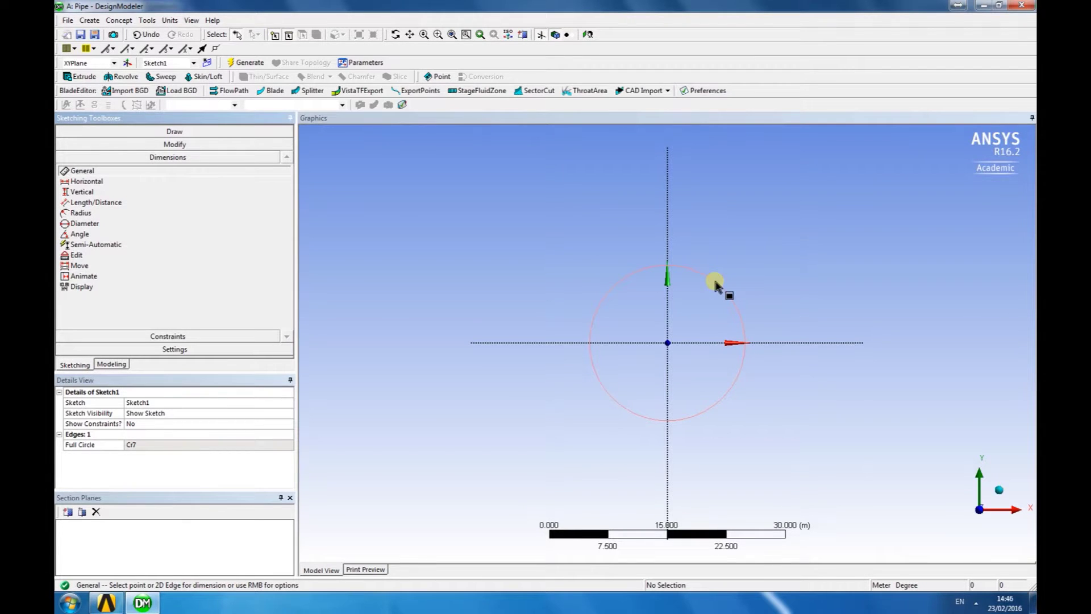
{"action": "left_click", "coordinate": [715, 283]}
{"action": "left_click", "coordinate": [762, 262]}
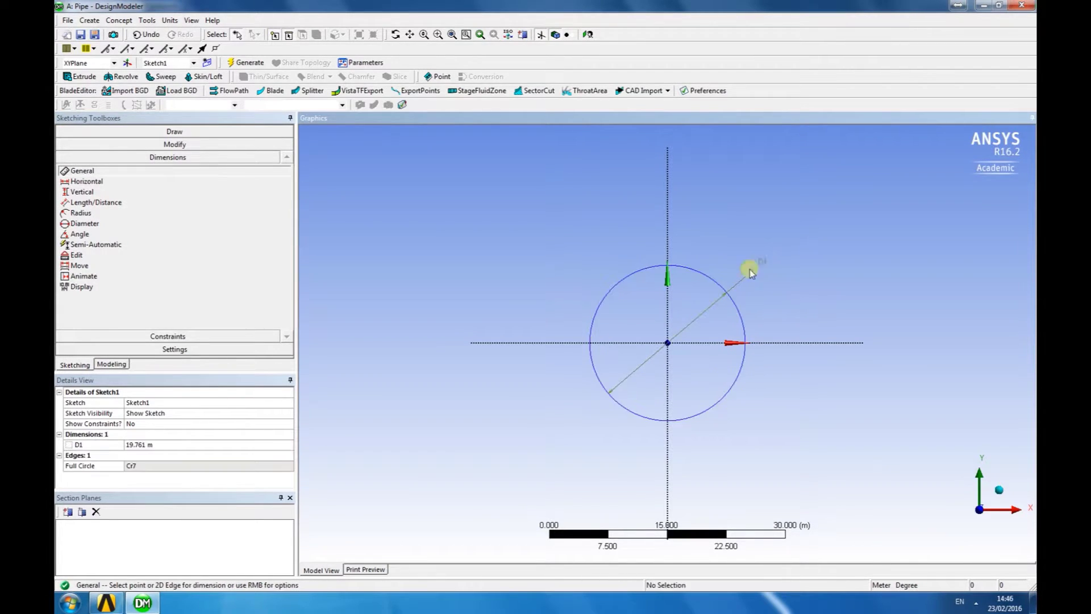
{"action": "left_click", "coordinate": [168, 445]}
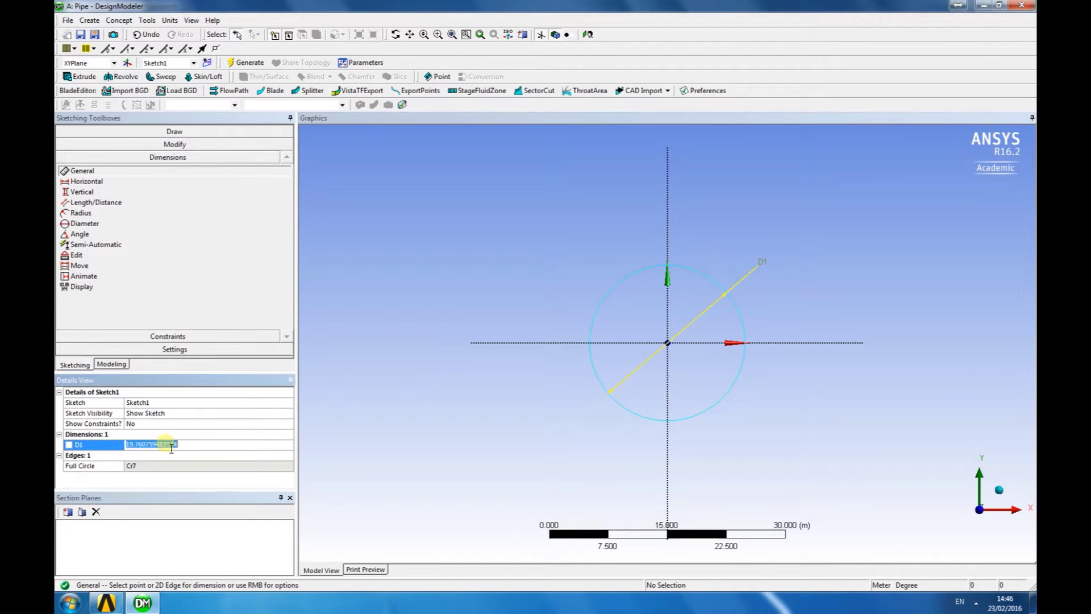
{"action": "type", "text": "10"}
{"action": "left_click", "coordinate": [523, 239]}
{"action": "left_click", "coordinate": [171, 21]}
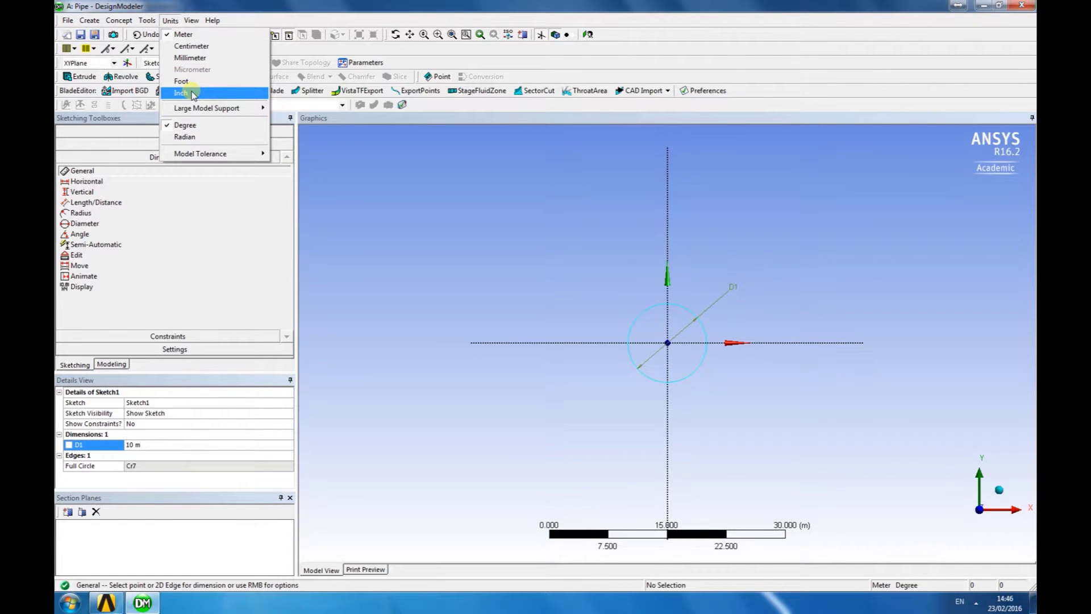
{"action": "left_click", "coordinate": [547, 231]}
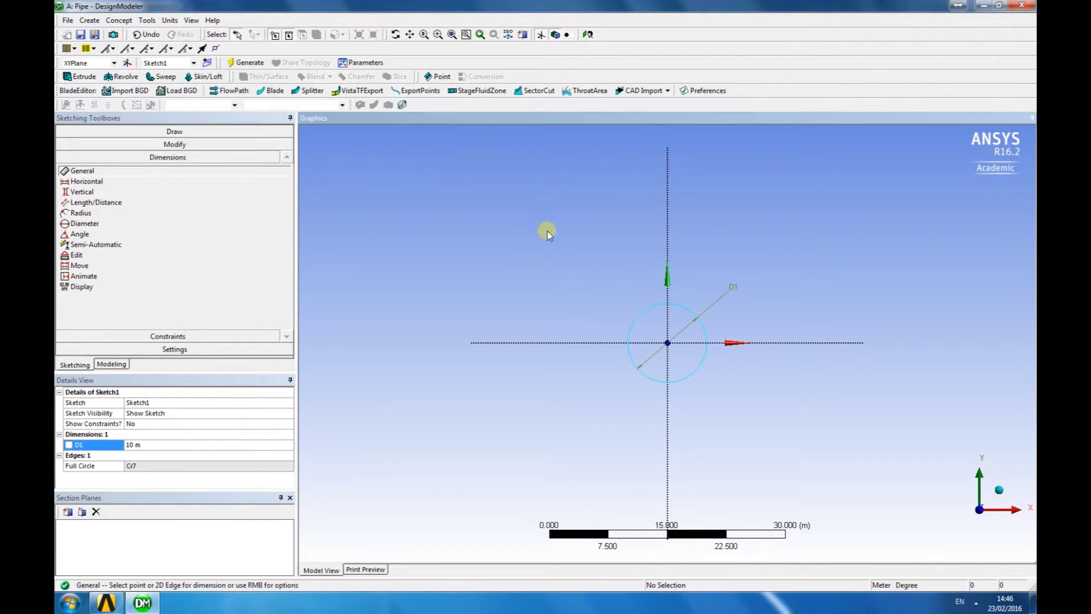
- Extrude Sketch1 400 m as a feature named 'Pipe' and generate the solid body
{"action": "left_click", "coordinate": [1001, 492]}
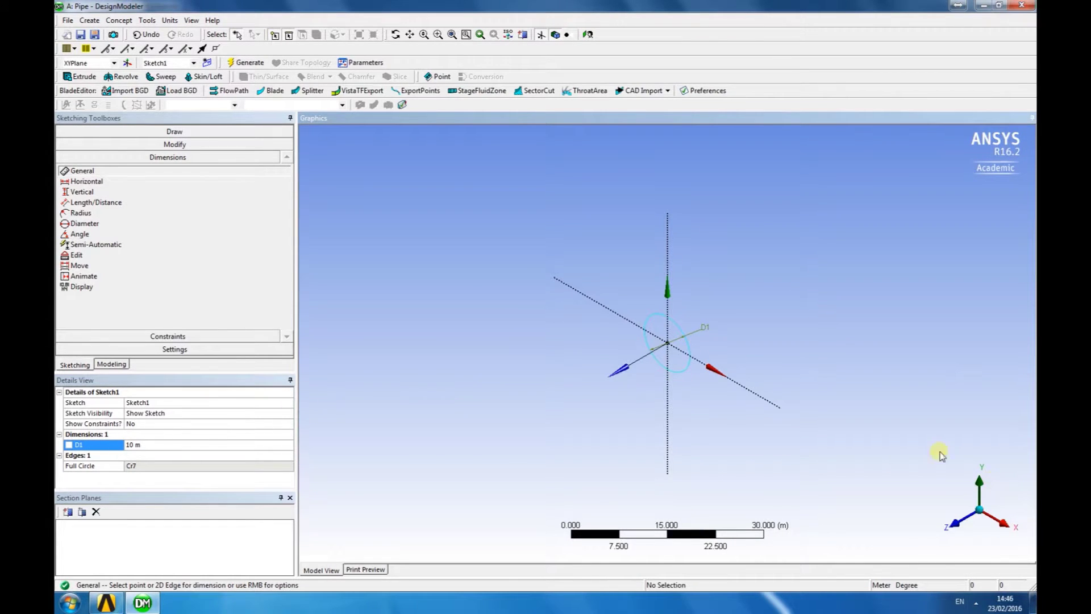
{"action": "left_click", "coordinate": [82, 79]}
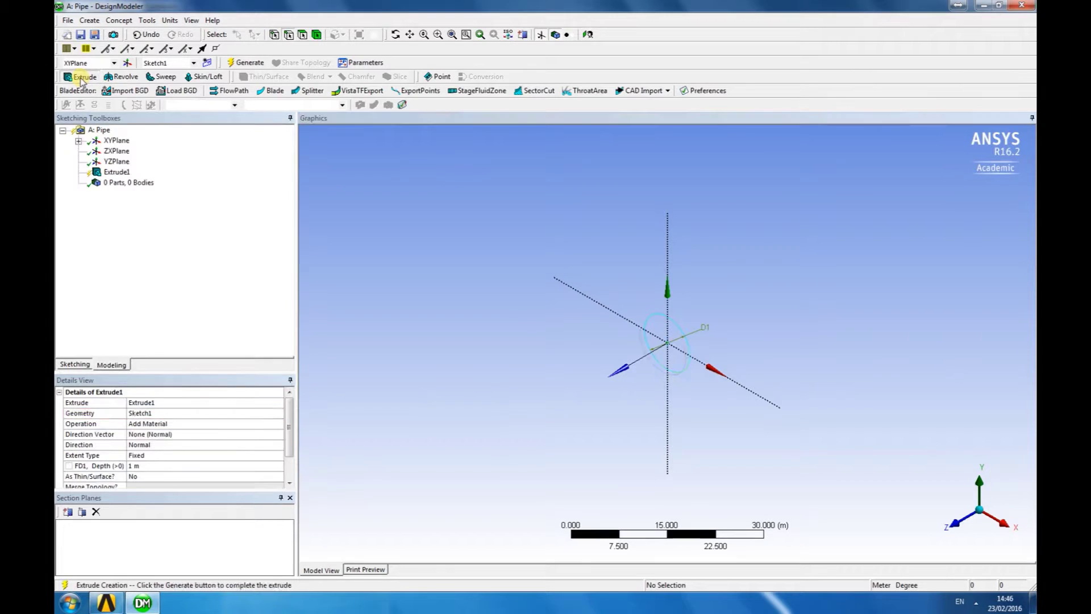
{"action": "left_click", "coordinate": [679, 329]}
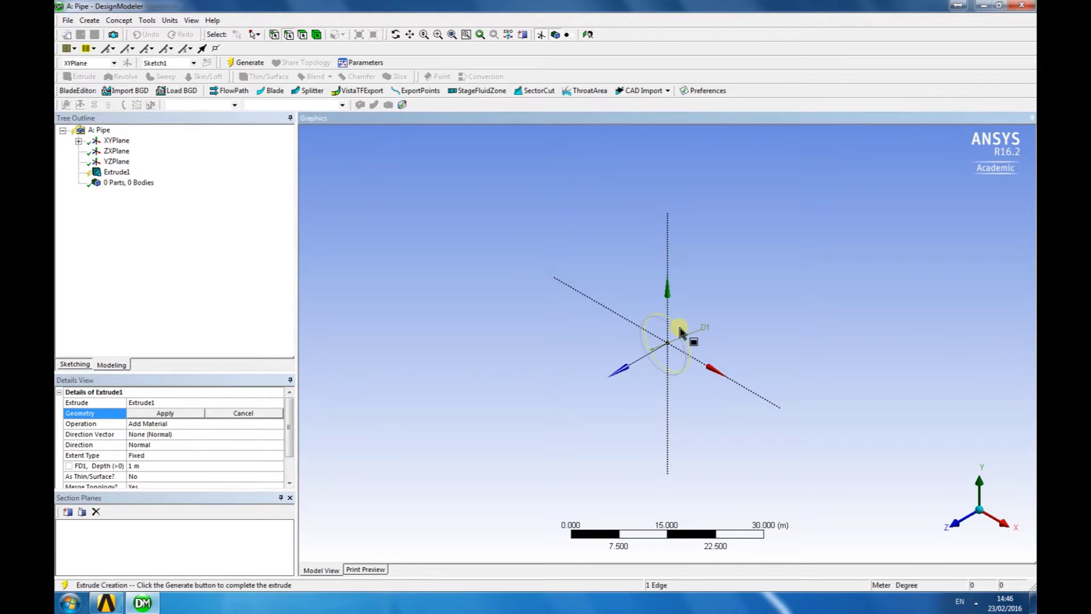
{"action": "left_click", "coordinate": [186, 410]}
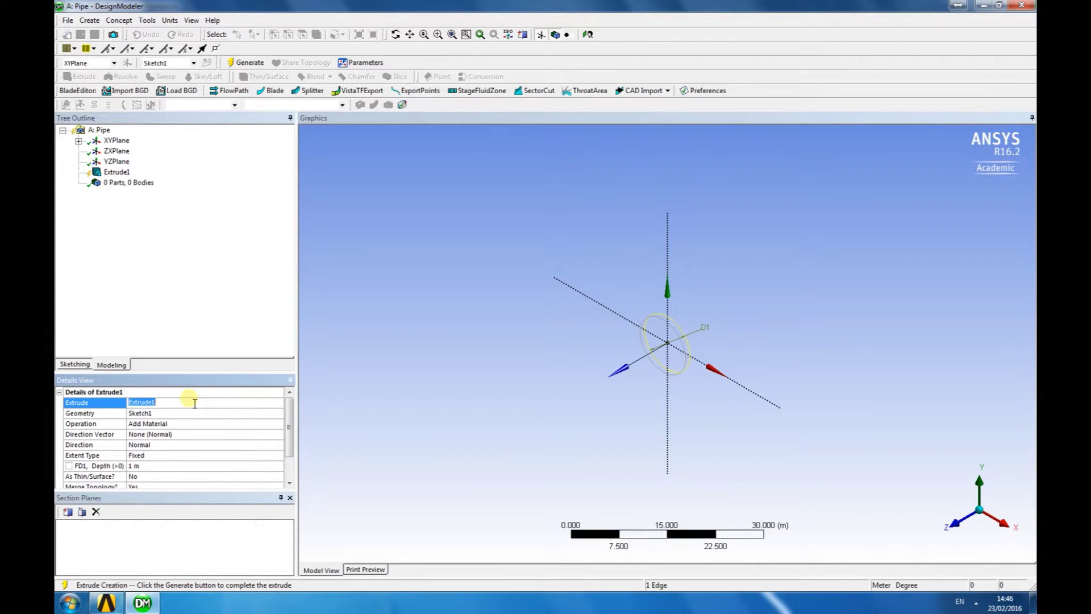
{"action": "type", "text": "Pipe"}
{"action": "left_click", "coordinate": [146, 466]}
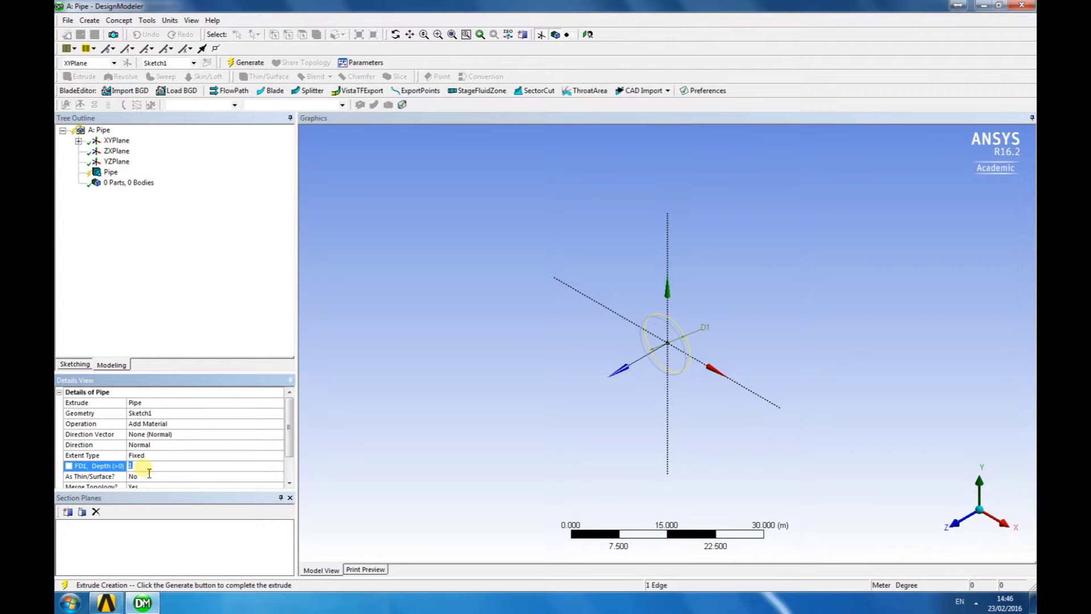
{"action": "type", "text": "400"}
{"action": "left_click", "coordinate": [246, 63]}
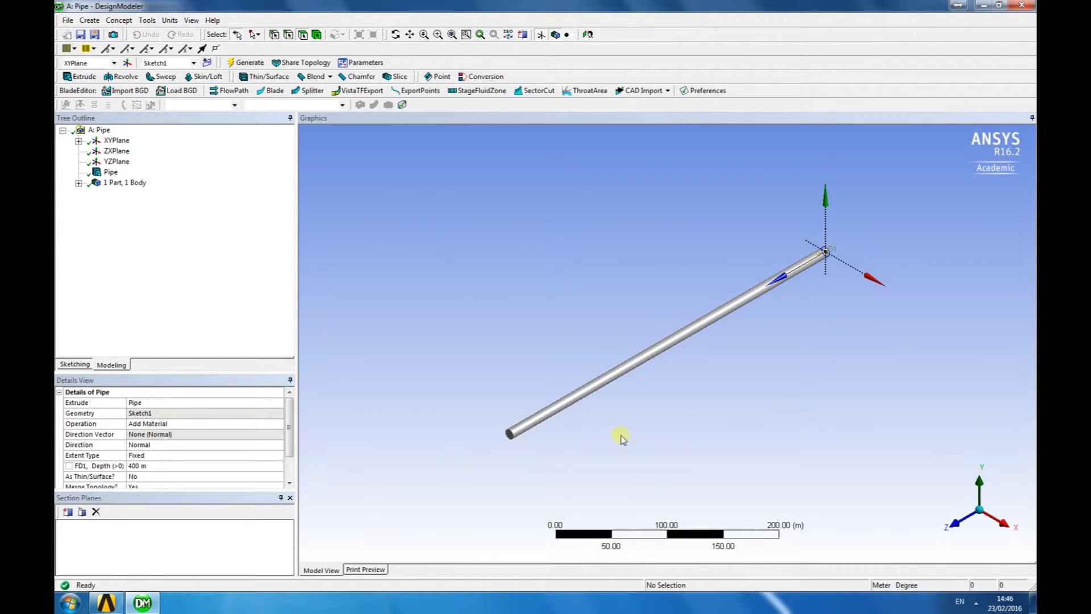
{"action": "middle_click_drag", "start_coordinate": [580, 419], "coordinate": [806, 330]}
- Make the pipe's curved outer face a named selection 'Wall', then pick the lower end face
{"action": "left_click", "coordinate": [990, 545]}
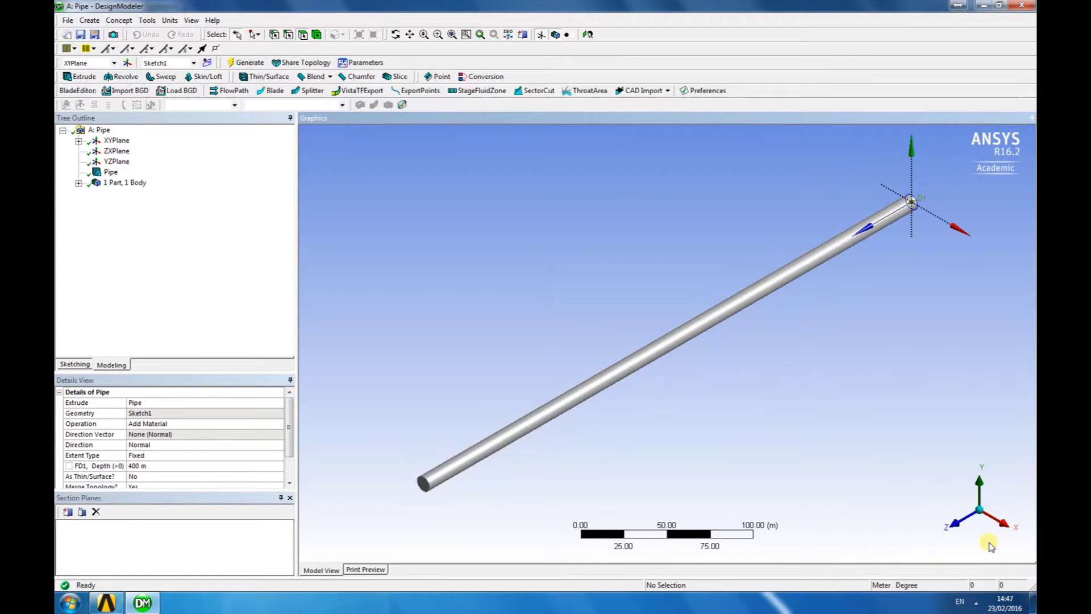
{"action": "left_click", "coordinate": [303, 36]}
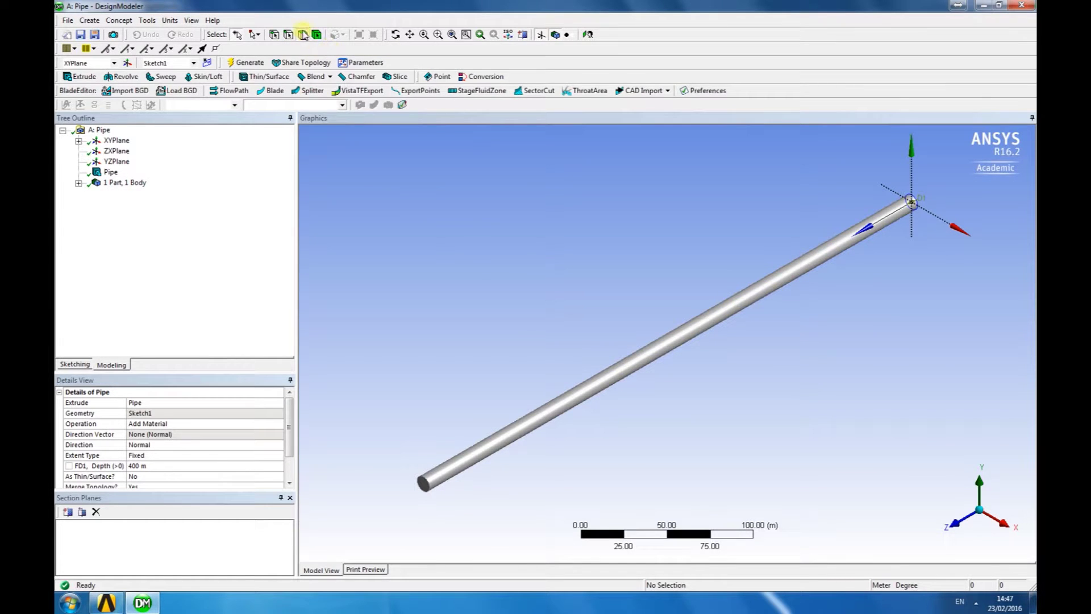
{"action": "left_click", "coordinate": [713, 324]}
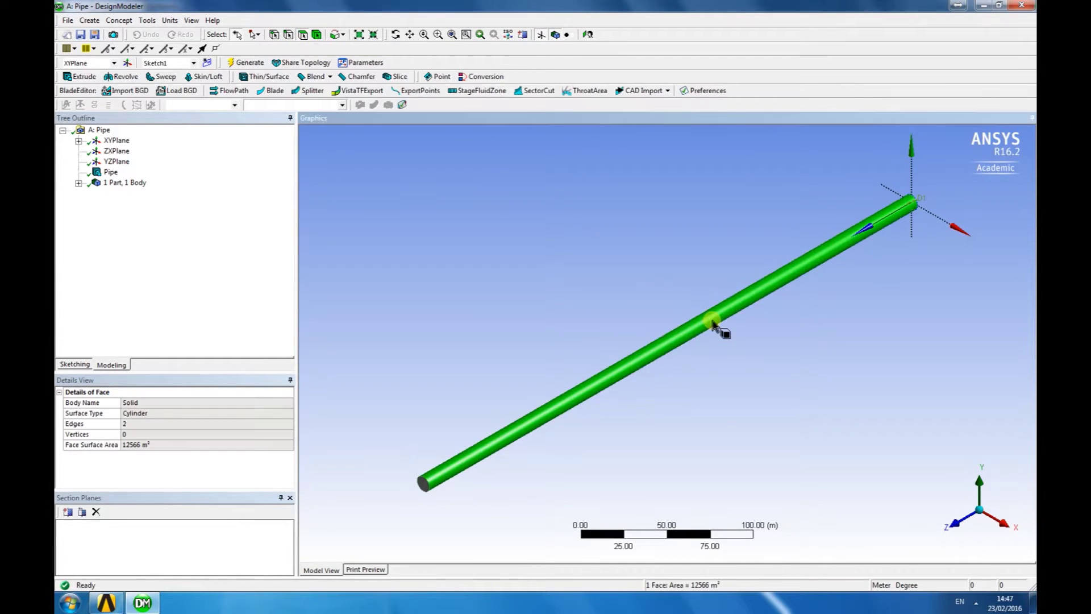
{"action": "right_click", "coordinate": [714, 321]}
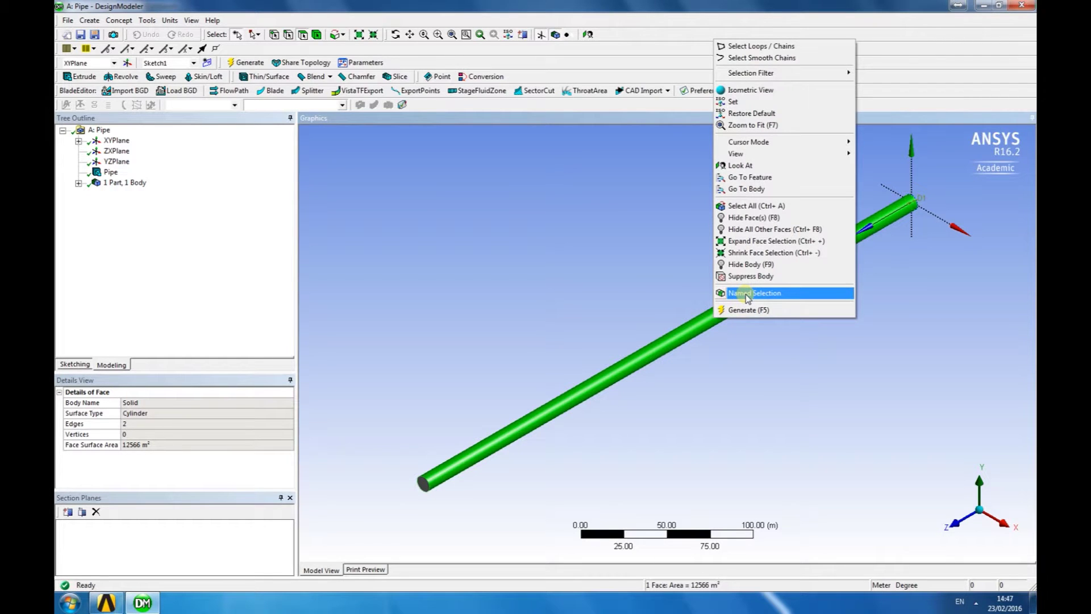
{"action": "left_click", "coordinate": [747, 294]}
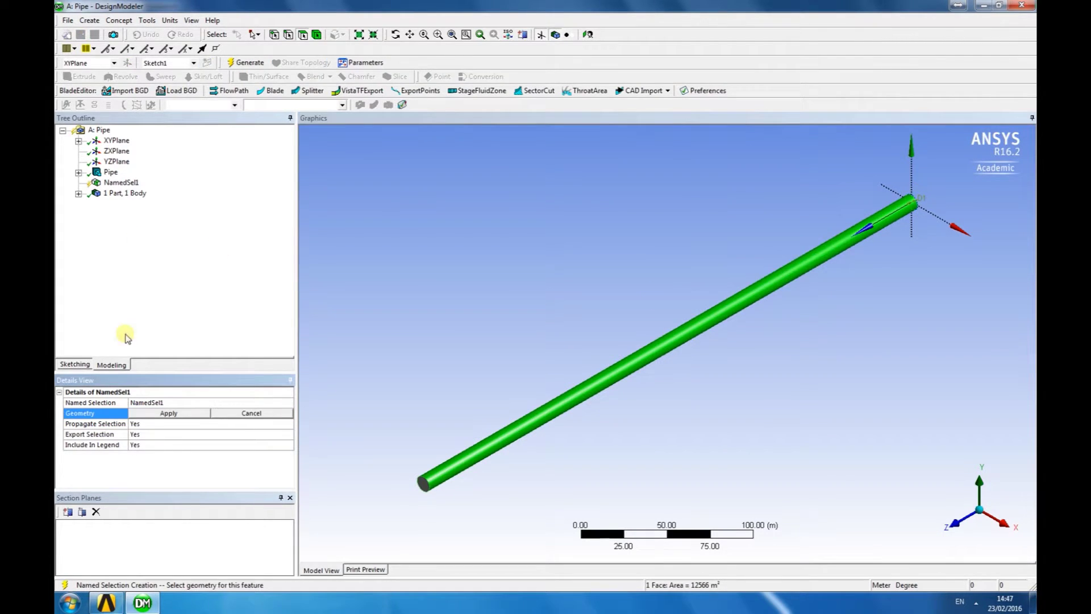
{"action": "left_click", "coordinate": [172, 417]}
{"action": "left_click", "coordinate": [189, 406]}
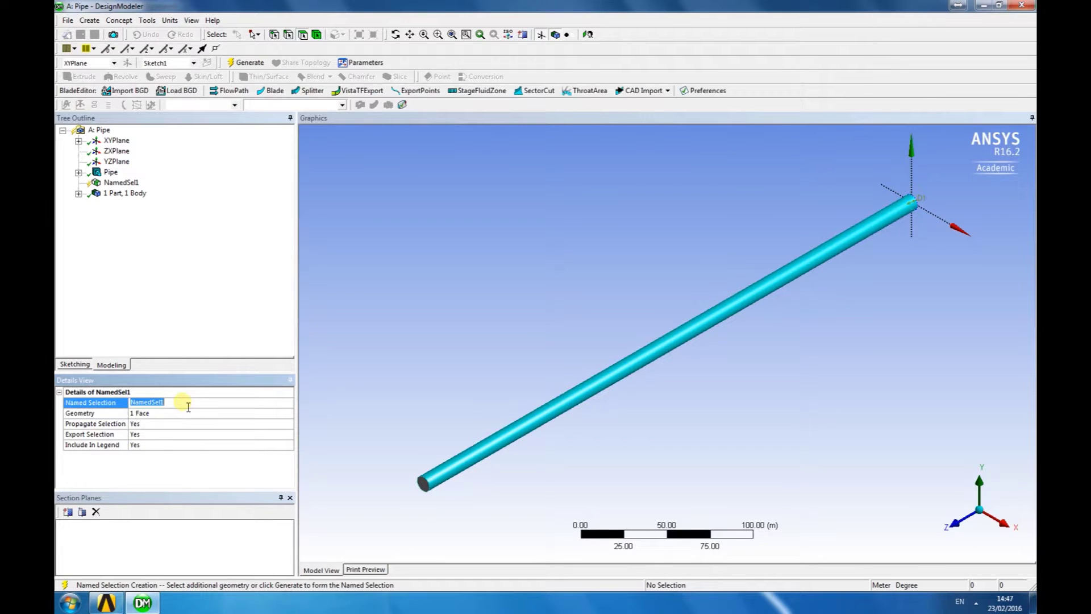
{"action": "type", "text": "Wall"}
{"action": "left_click", "coordinate": [246, 62]}
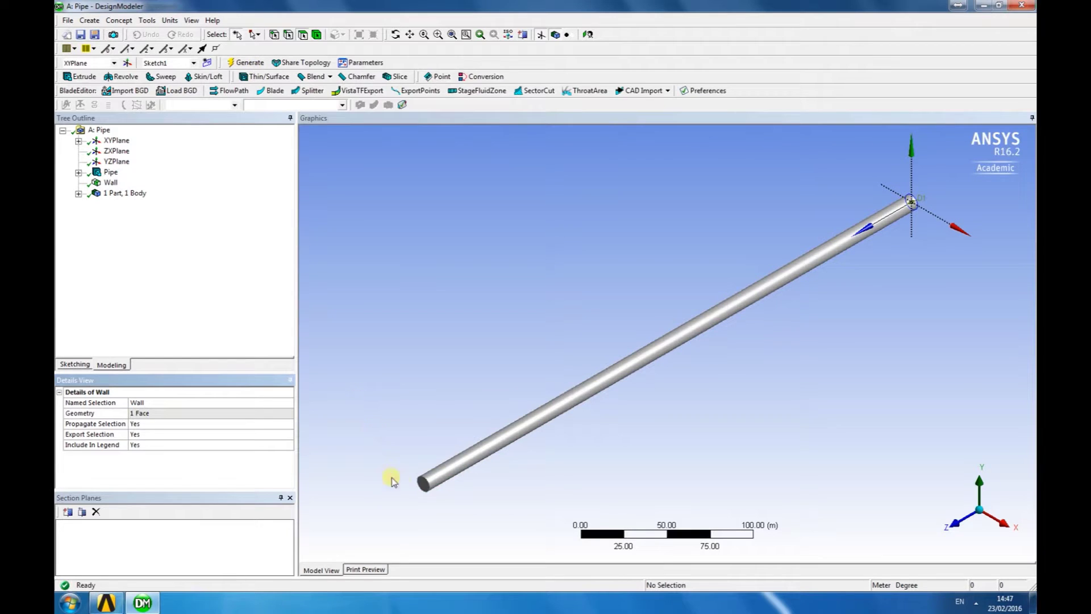
{"action": "left_click", "coordinate": [423, 483]}
- Create a named selection 'Outlet' on the selected lower end face and generate it
{"action": "right_click", "coordinate": [427, 488]}
{"action": "left_click", "coordinate": [472, 460]}
{"action": "left_click", "coordinate": [187, 414]}
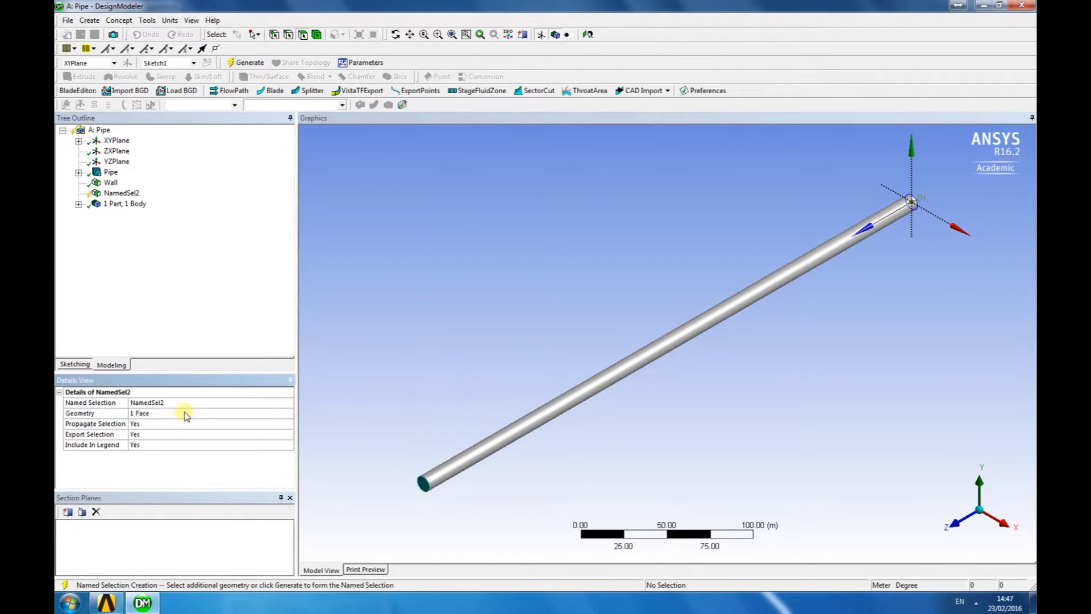
{"action": "left_click", "coordinate": [194, 403]}
{"action": "type", "text": "Outle"}
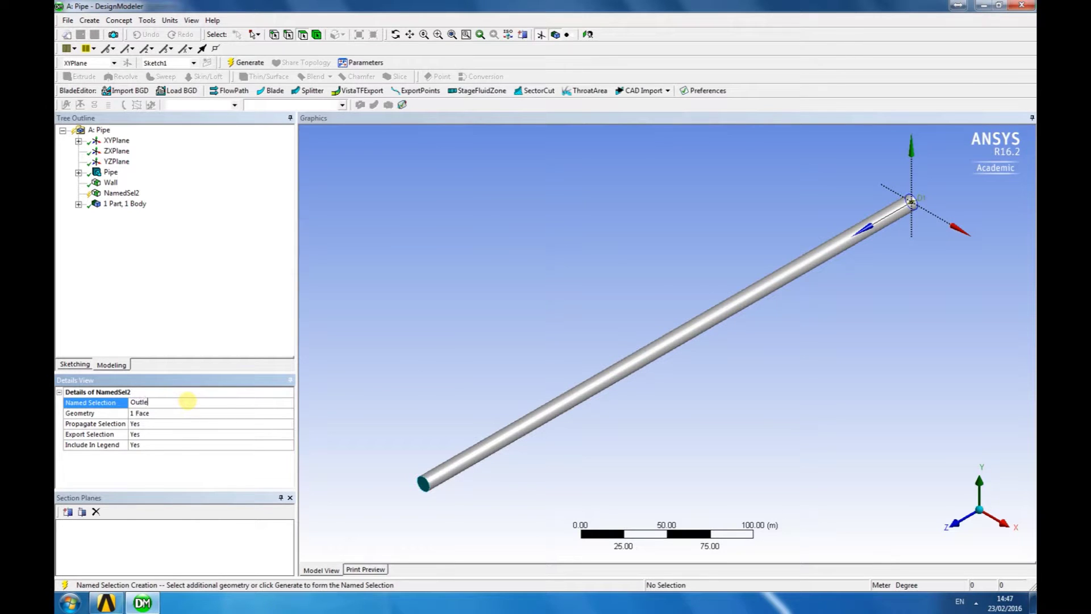
{"action": "type", "text": "t"}
{"action": "left_click", "coordinate": [245, 62]}
- Name the opposite end face 'Inlet', then close DesignModeler to return to Workbench
{"action": "middle_click_drag", "start_coordinate": [921, 206], "coordinate": [848, 333]}
{"action": "left_click", "coordinate": [851, 336]}
{"action": "right_click", "coordinate": [850, 336]}
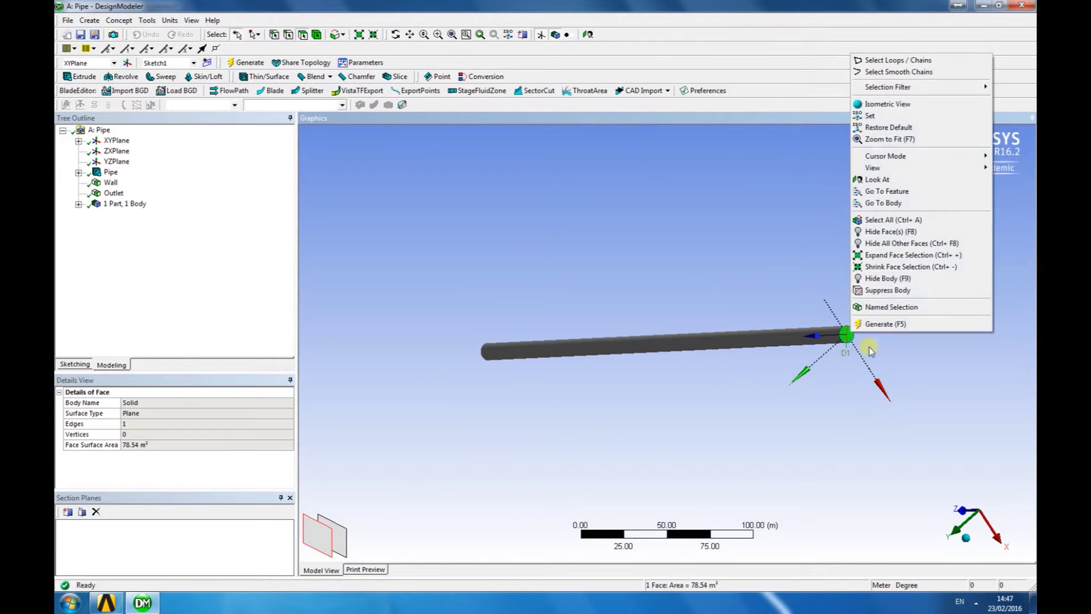
{"action": "left_click", "coordinate": [884, 309]}
{"action": "left_click", "coordinate": [190, 414]}
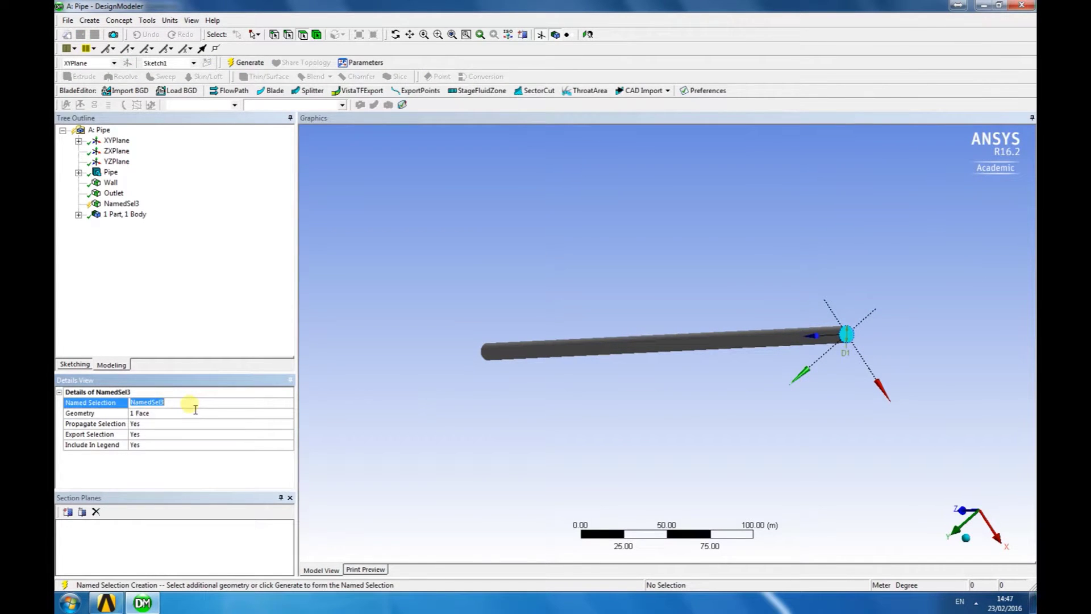
{"action": "type", "text": "Inlet"}
{"action": "left_click", "coordinate": [245, 63]}
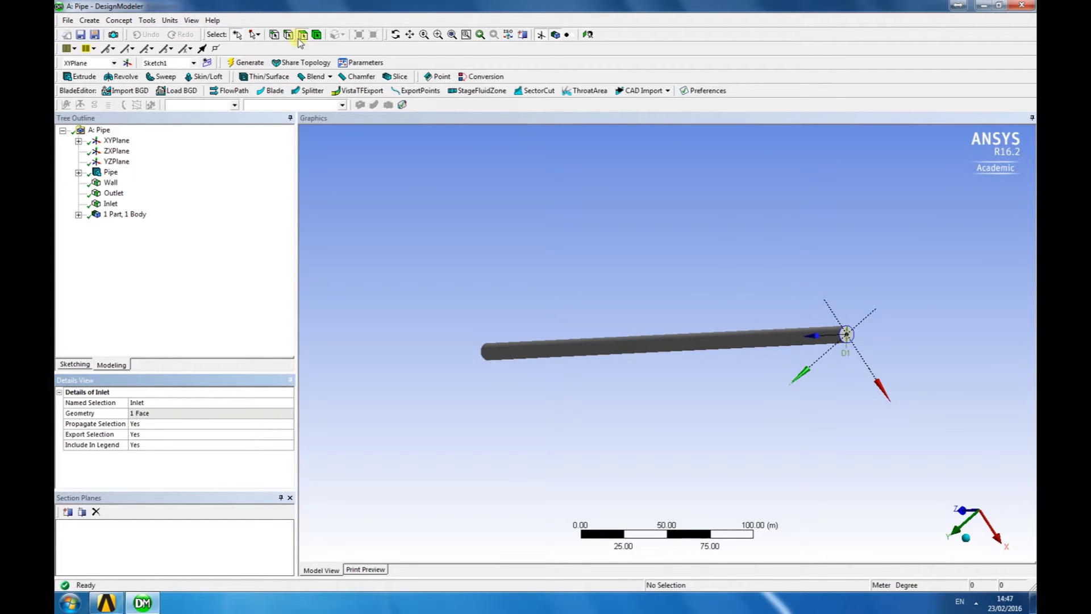
{"action": "left_click", "coordinate": [966, 538]}
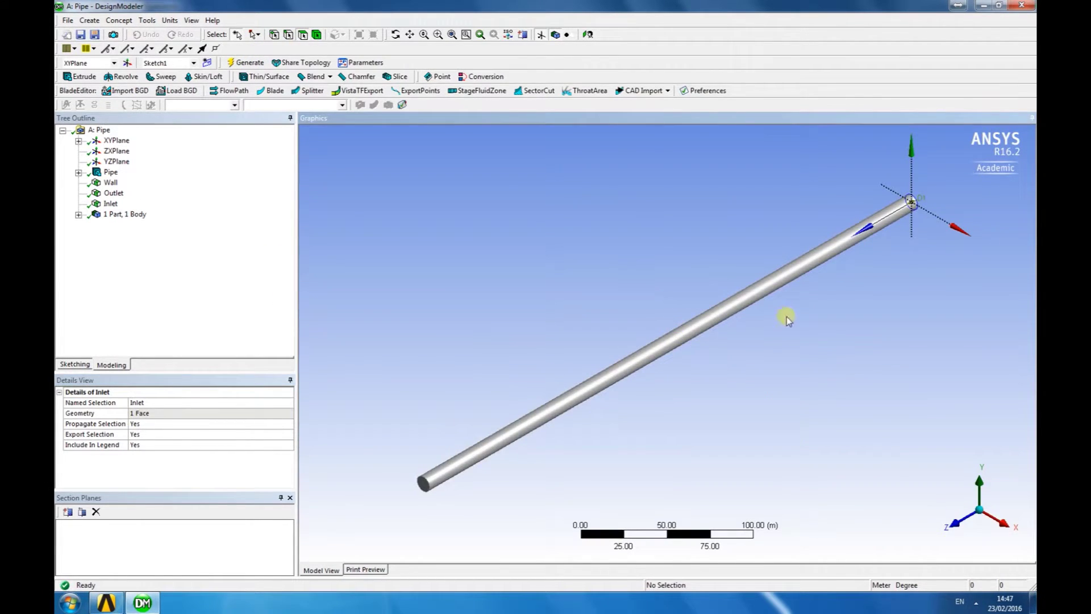
{"action": "left_click", "coordinate": [1023, 7]}
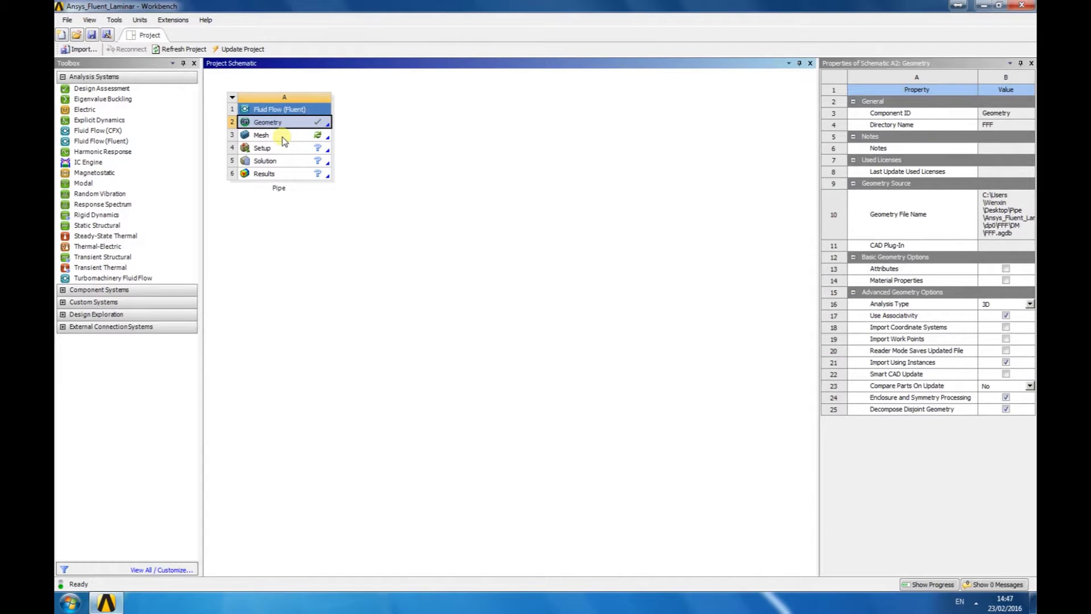
- Open the Mesh cell (A3) of the Pipe system in ANSYS Meshing
{"action": "left_click", "coordinate": [284, 140]}
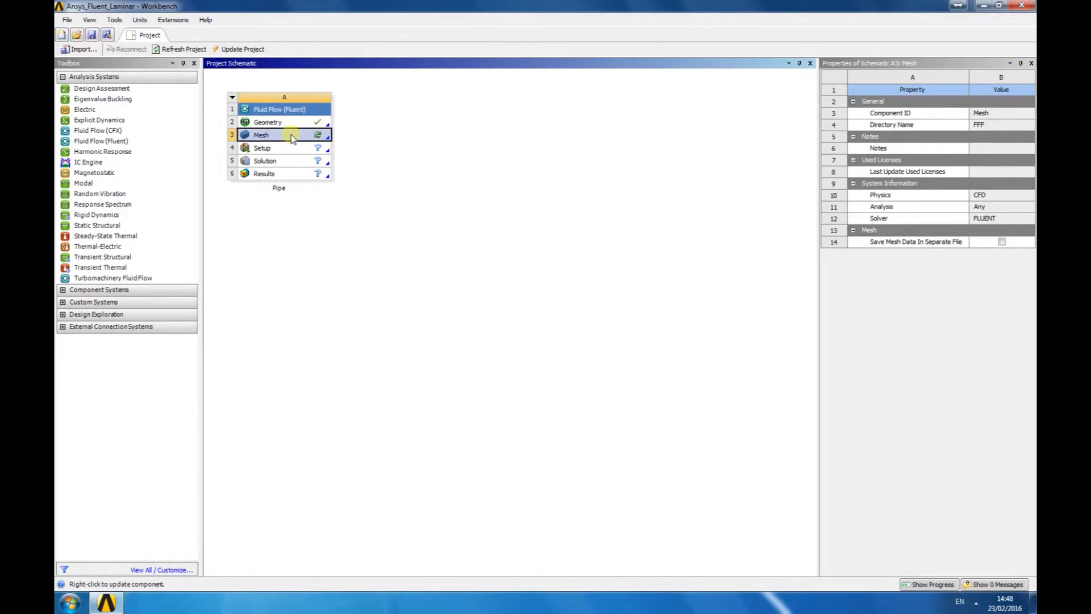
{"action": "double_click", "coordinate": [291, 138]}
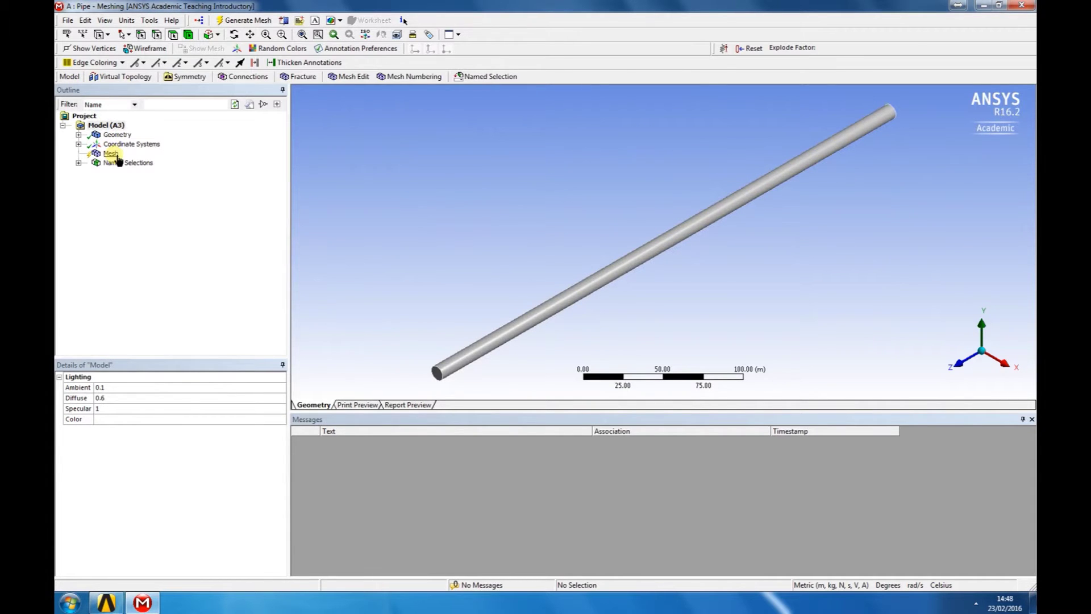
- Generate the default CFD/Fluent mesh over the pipe body from the Mesh item, then rotate to inspect it
{"action": "left_click", "coordinate": [112, 153]}
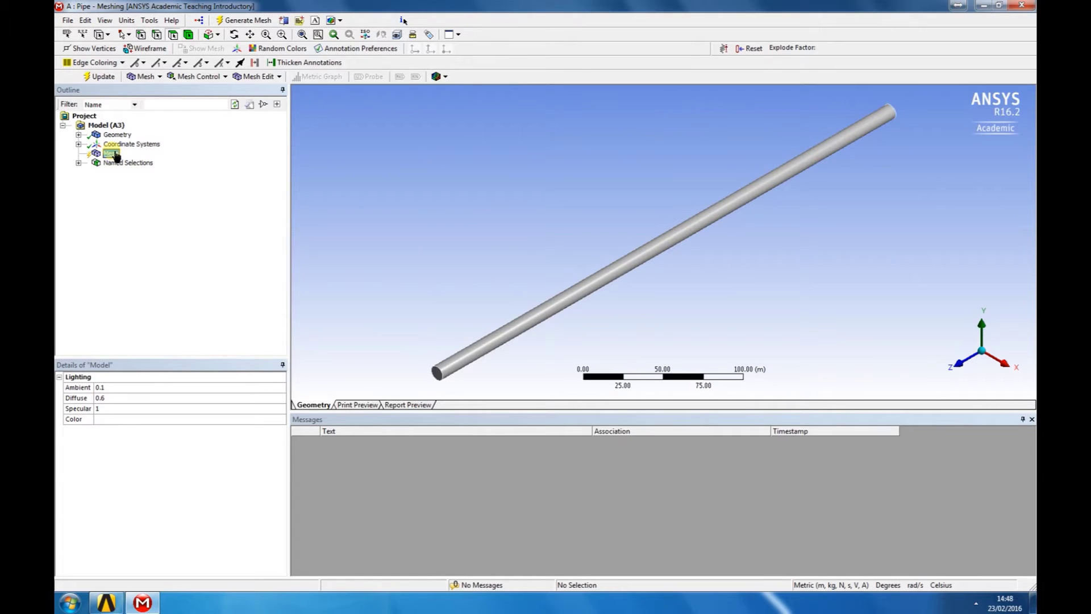
{"action": "right_click", "coordinate": [117, 157]}
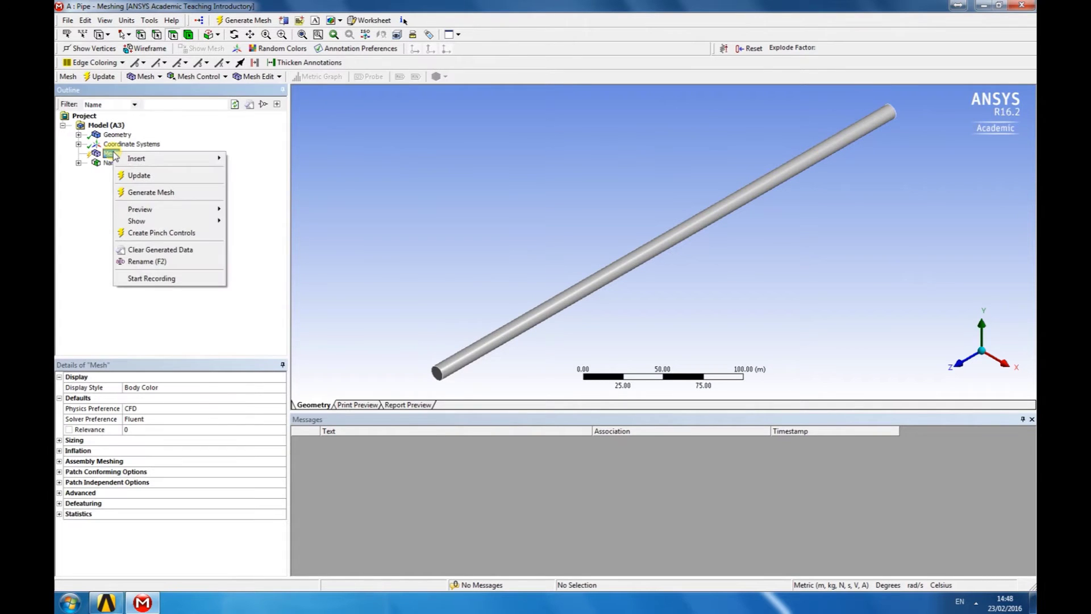
{"action": "left_click", "coordinate": [151, 193]}
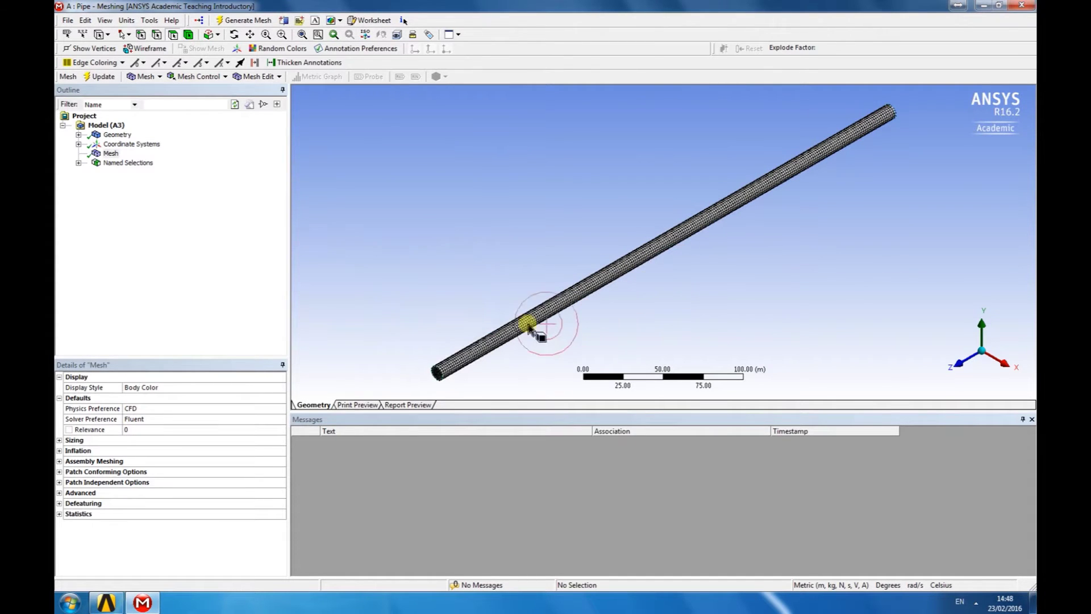
{"action": "middle_click_drag", "start_coordinate": [458, 341], "coordinate": [504, 273]}
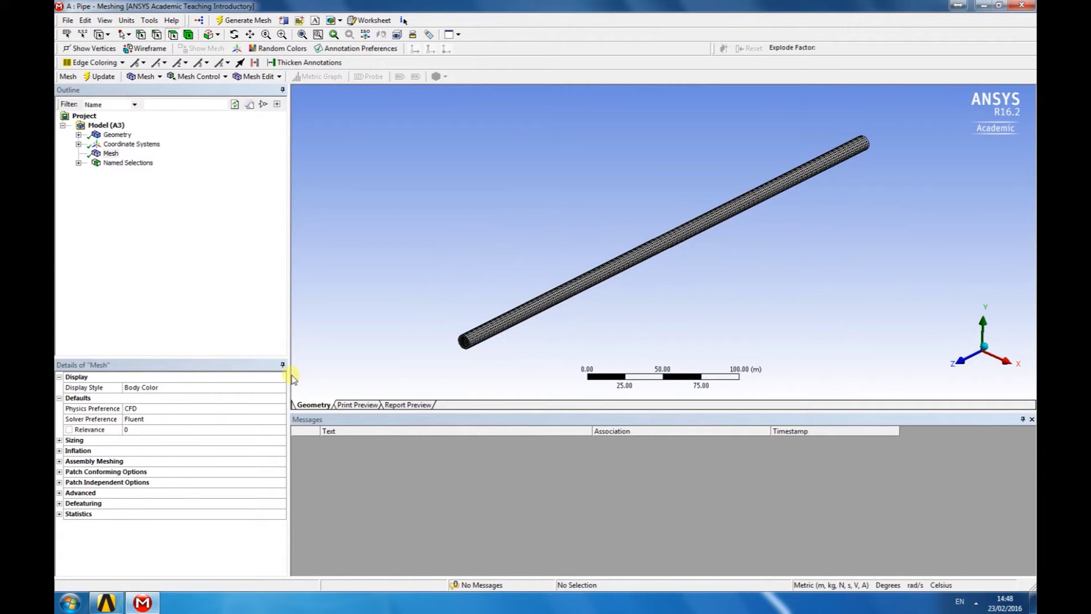
- Change the mesh Sizing Relevance Center from Coarse to Medium in Details of Mesh
{"action": "left_click", "coordinate": [59, 441]}
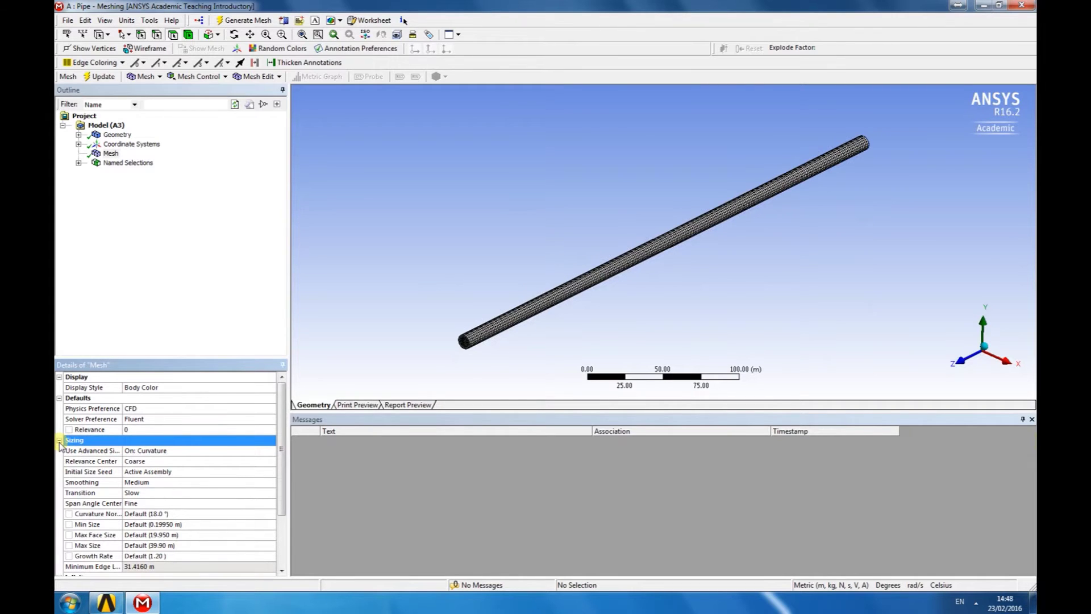
{"action": "left_click_drag", "start_coordinate": [282, 437], "coordinate": [282, 461]}
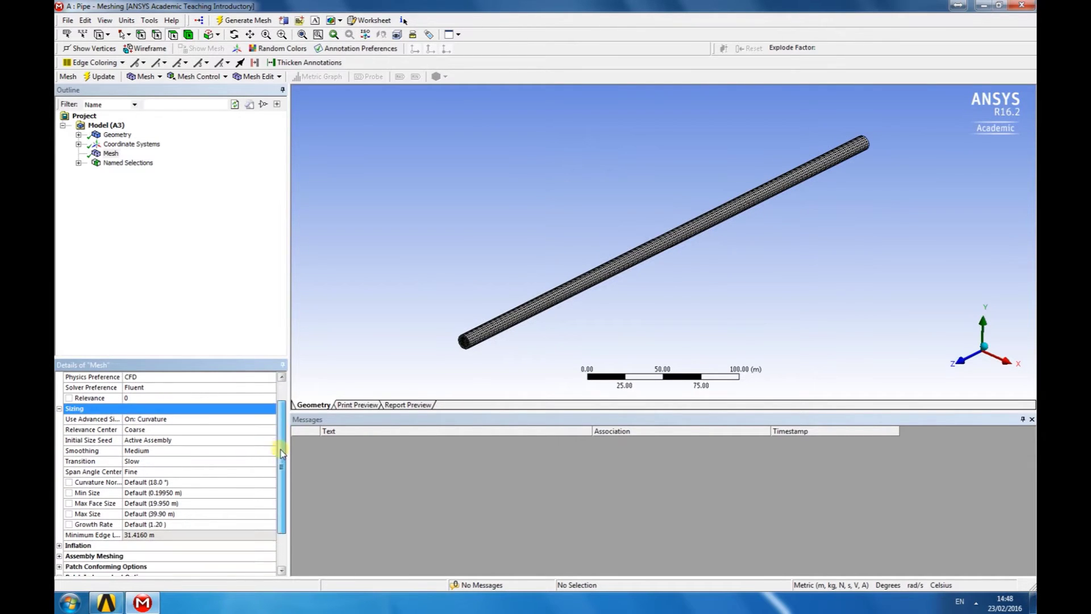
{"action": "double_click", "coordinate": [160, 430]}
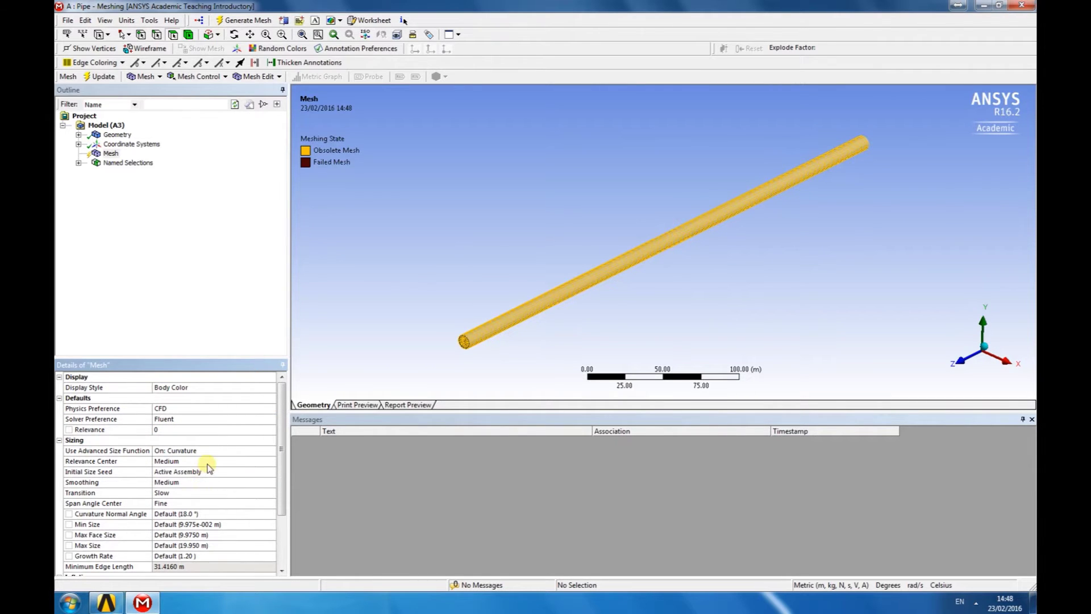
{"action": "left_click", "coordinate": [207, 461]}
{"action": "left_click", "coordinate": [272, 461]}
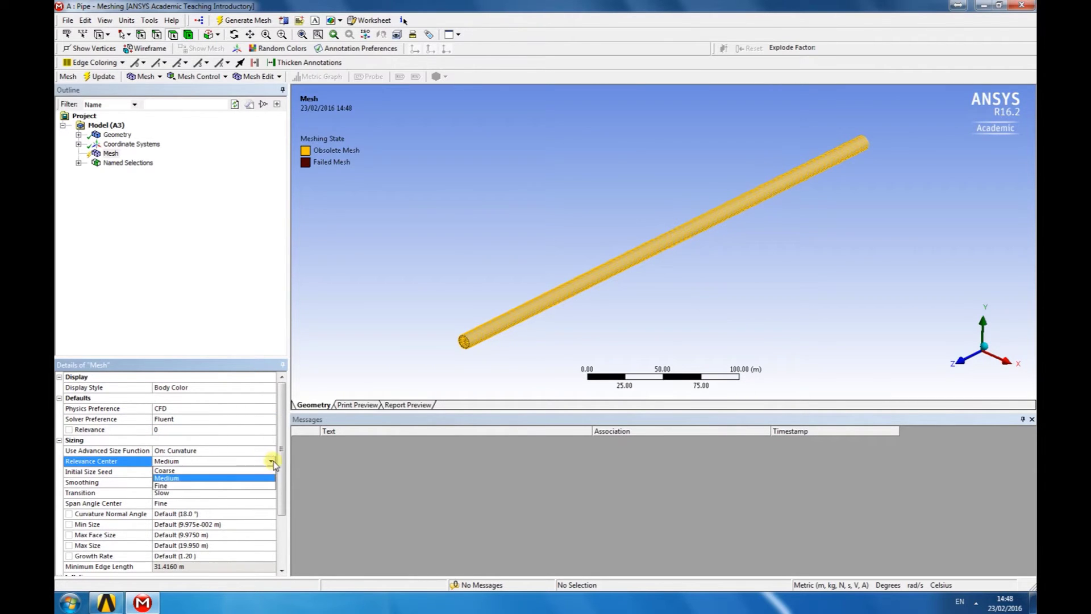
{"action": "left_click", "coordinate": [227, 478]}
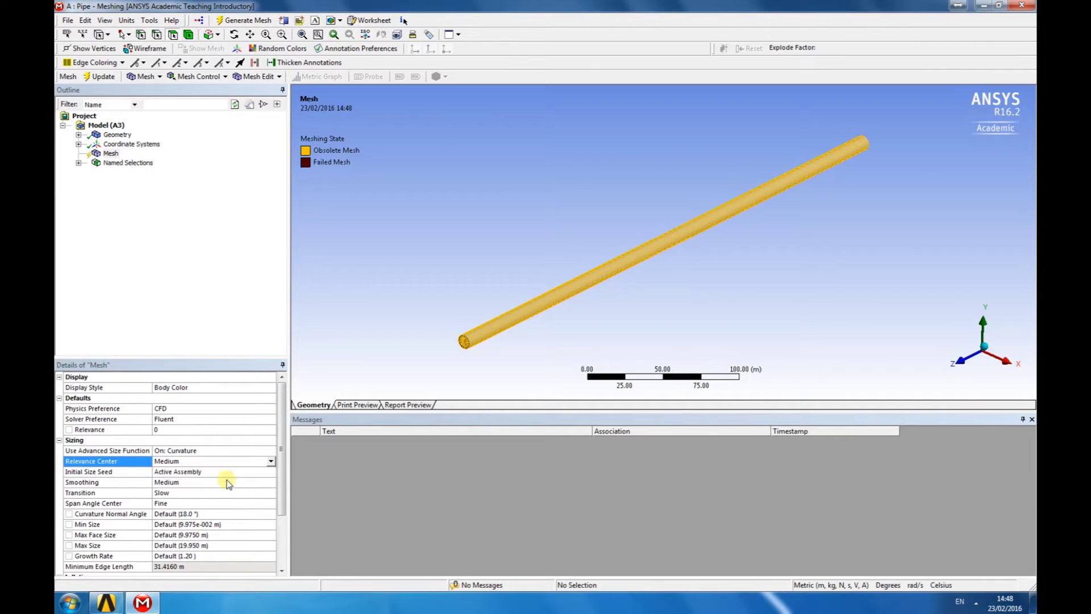
{"action": "left_click", "coordinate": [353, 312]}
- Insert a Method mesh control scoped to the pipe body
{"action": "left_click", "coordinate": [224, 77]}
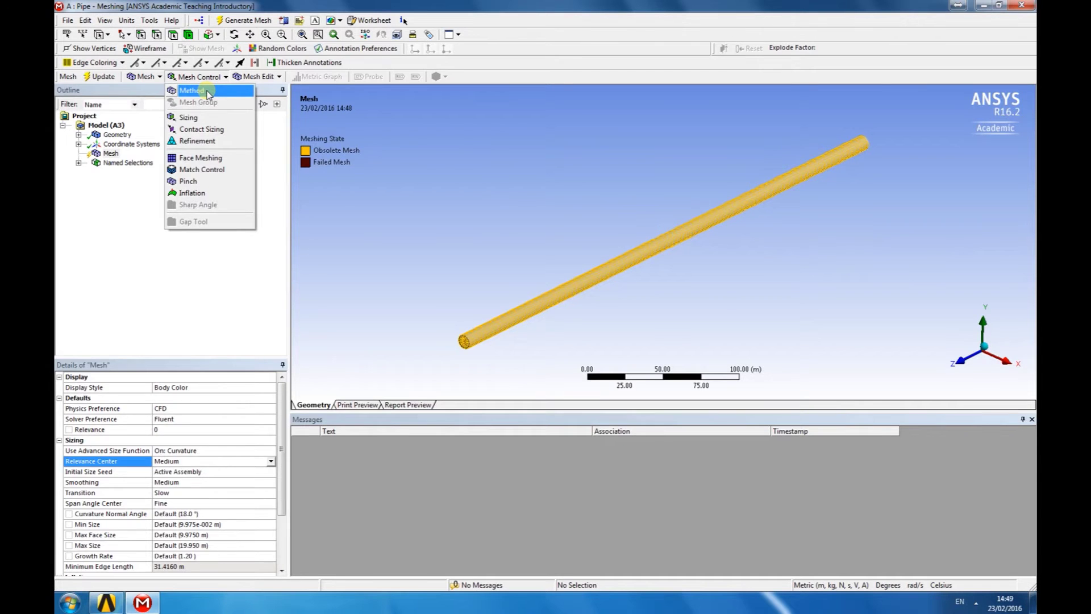
{"action": "left_click", "coordinate": [208, 94]}
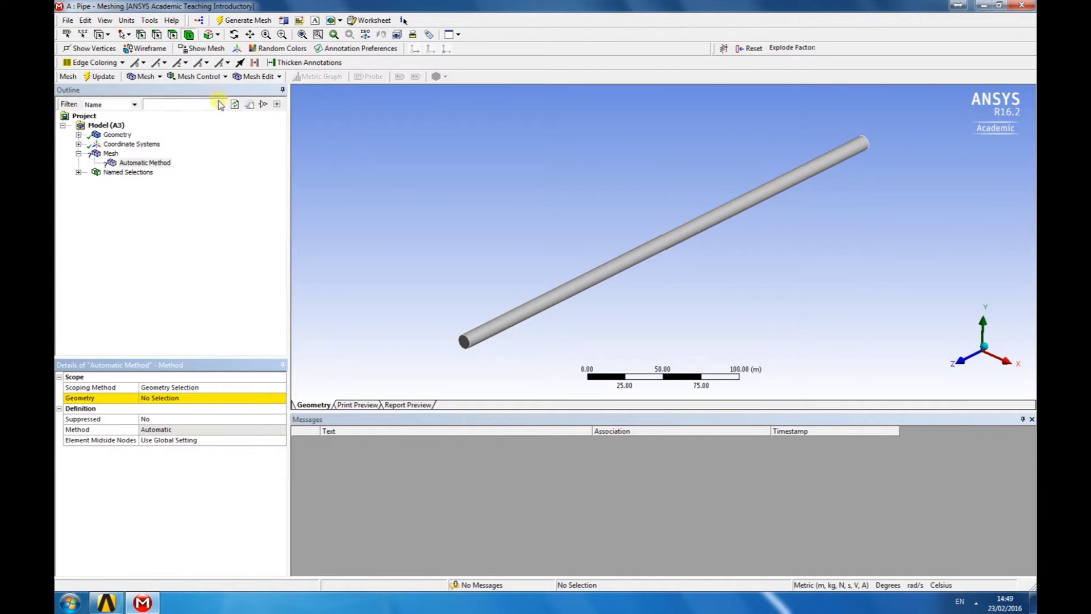
{"action": "left_click", "coordinate": [600, 279]}
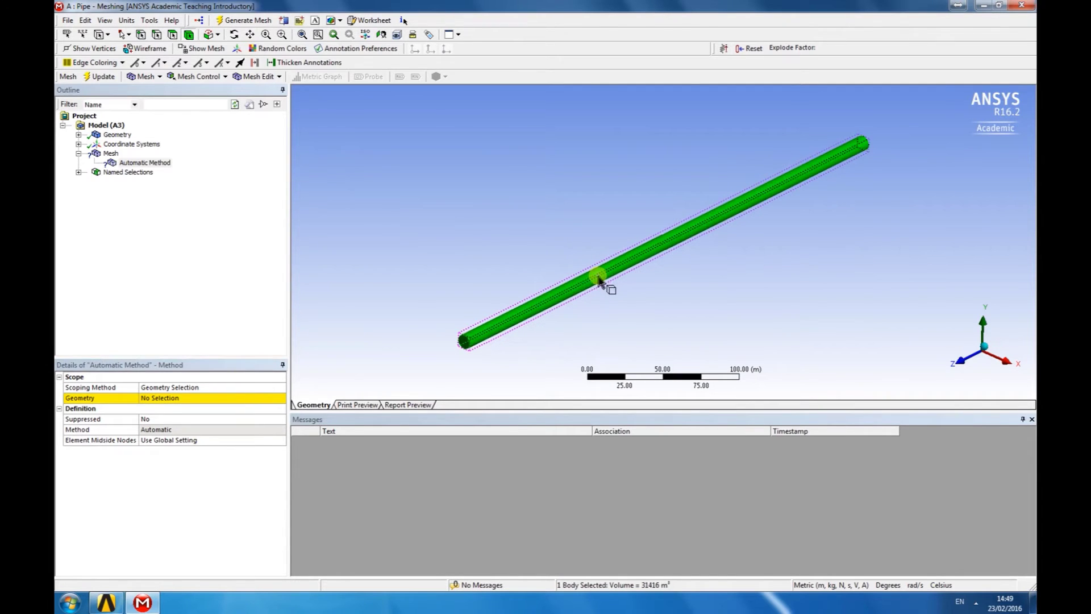
{"action": "left_click", "coordinate": [163, 399]}
{"action": "left_click", "coordinate": [181, 401]}
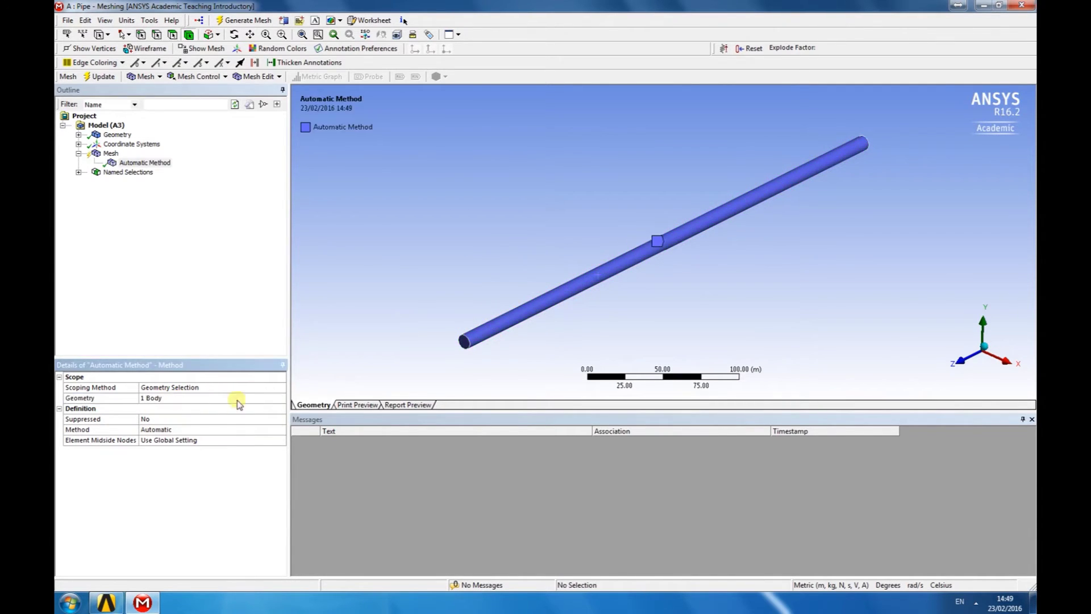
- Set the method to Tetrahedrons with the Patch Conforming algorithm
{"action": "left_click", "coordinate": [194, 430]}
{"action": "left_click", "coordinate": [281, 430]}
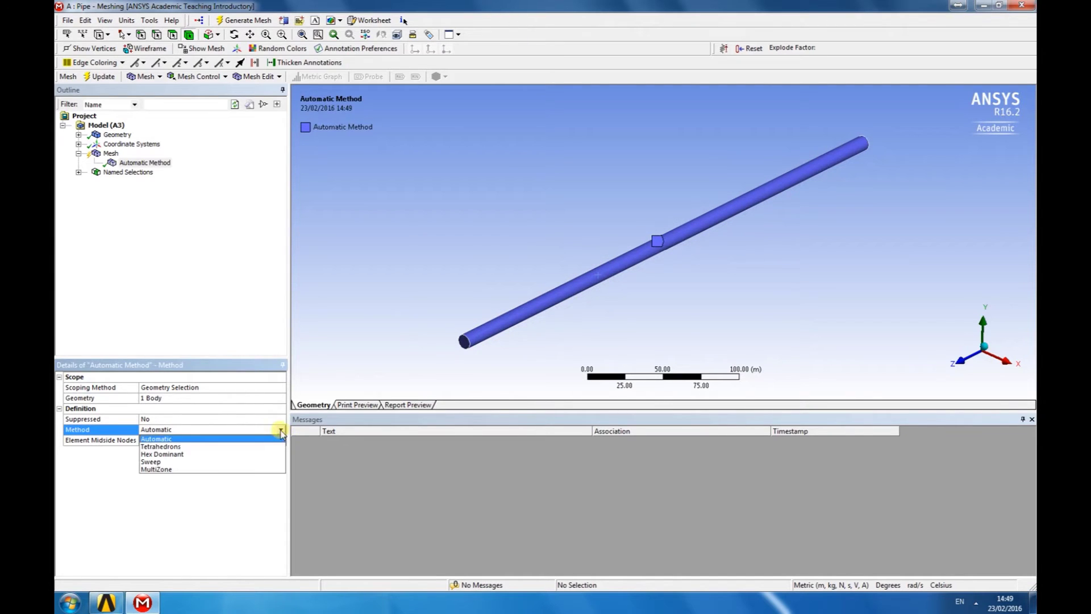
{"action": "left_click", "coordinate": [248, 448]}
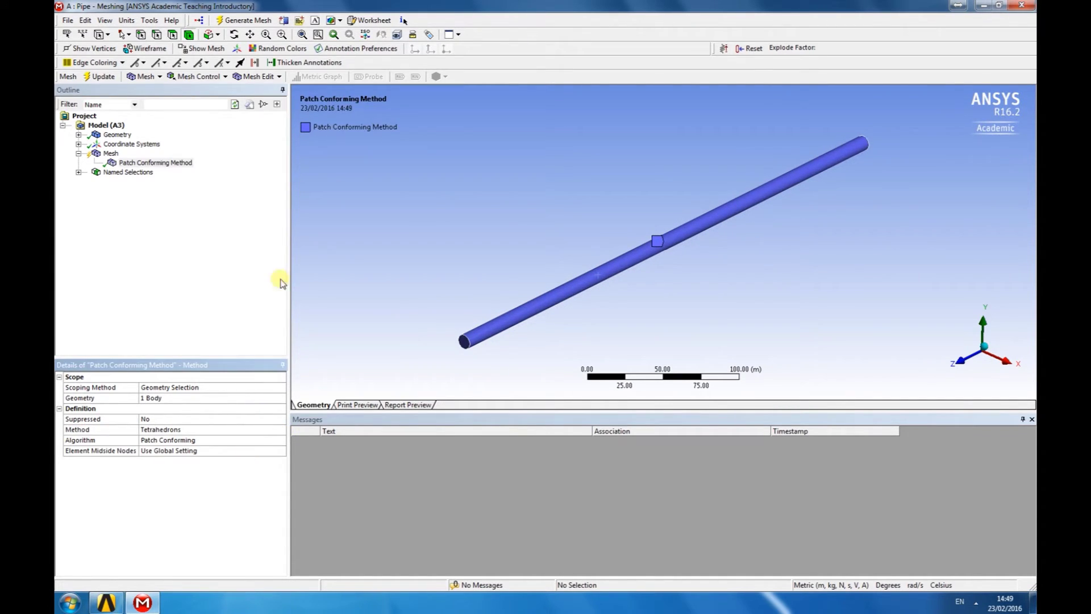
- Regenerate the Patch Conforming tetrahedral mesh and zoom and orbit to inspect the pipe's end cap
{"action": "left_click", "coordinate": [256, 23]}
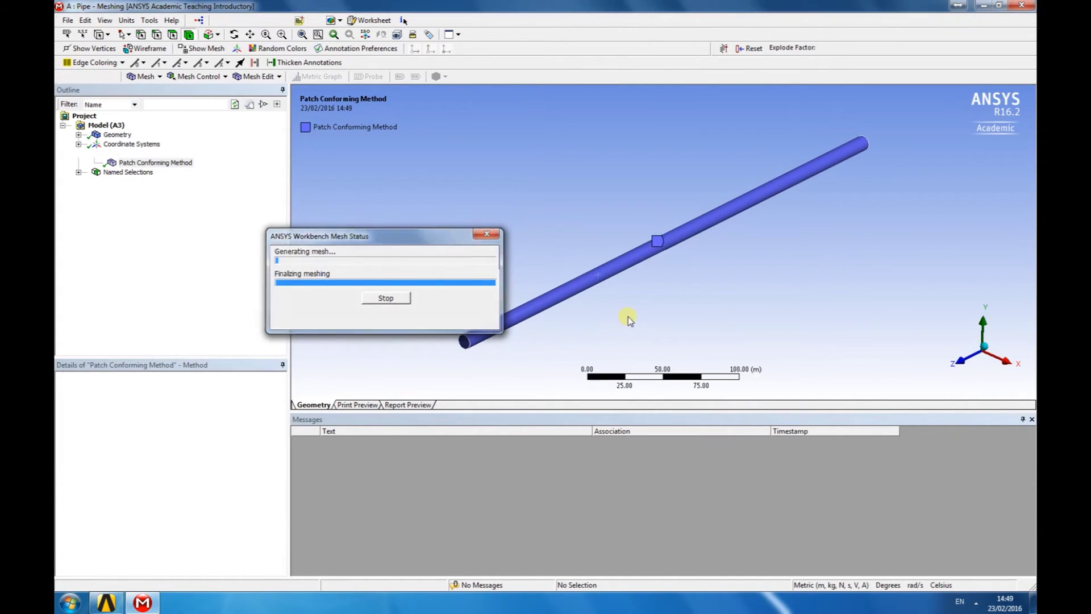
{"action": "left_click", "coordinate": [111, 154]}
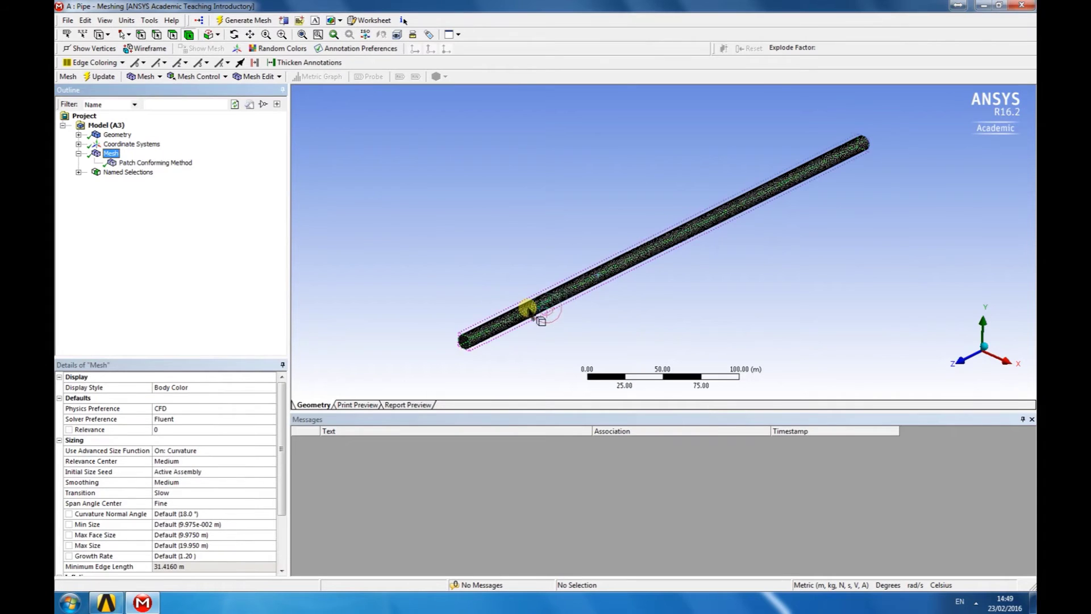
{"action": "scroll", "coordinate": [494, 313], "scroll_direction": "up", "scroll_amount": 5}
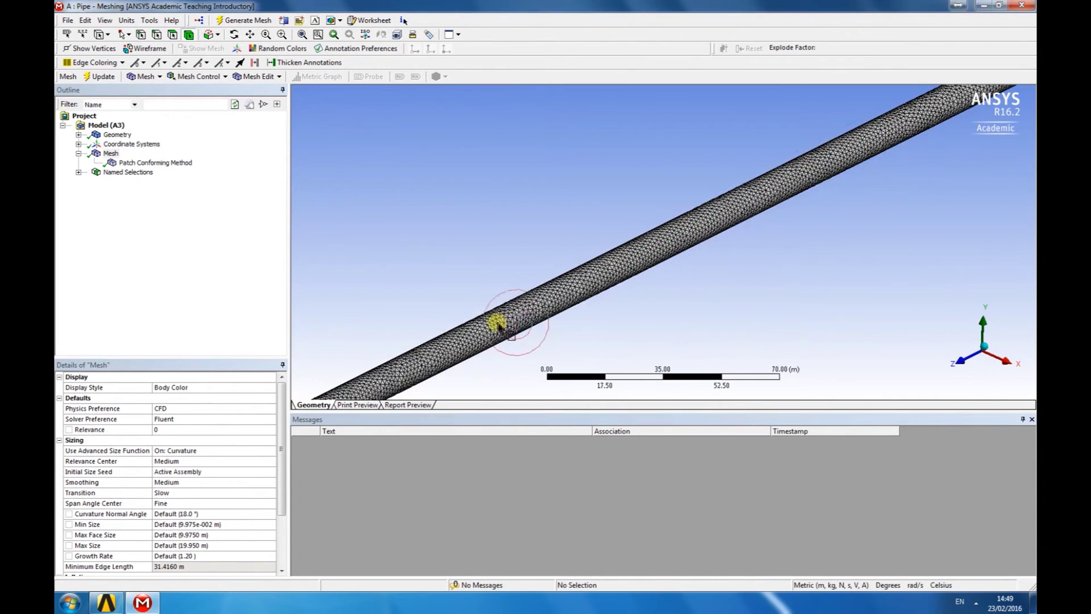
{"action": "middle_click_drag", "start_coordinate": [487, 320], "coordinate": [804, 219]}
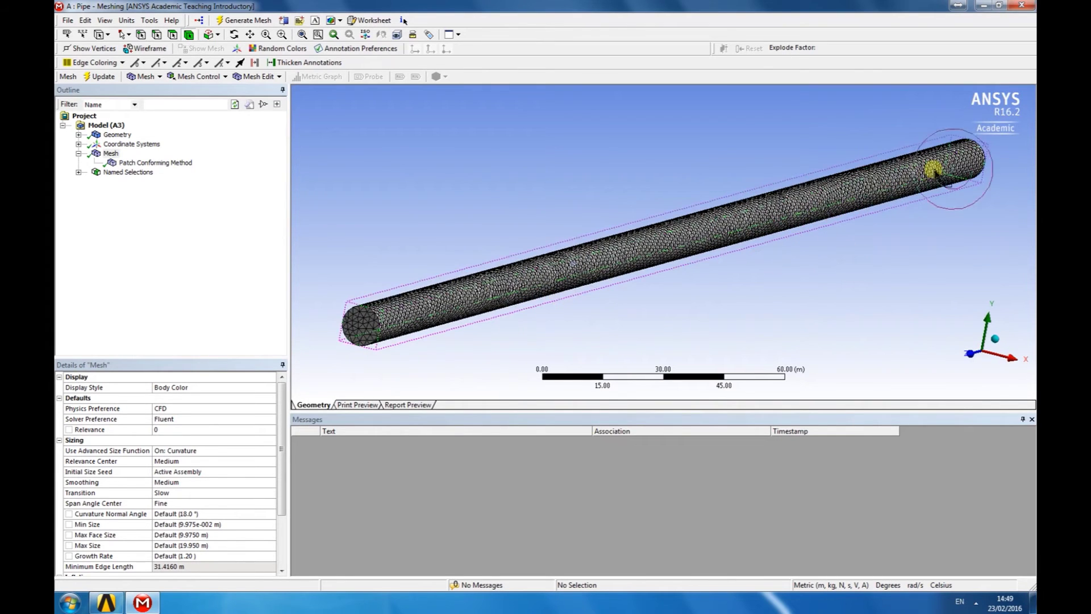
{"action": "scroll", "coordinate": [938, 165], "scroll_direction": "up", "scroll_amount": 4}
{"action": "scroll", "coordinate": [819, 217], "scroll_direction": "down", "scroll_amount": 5}
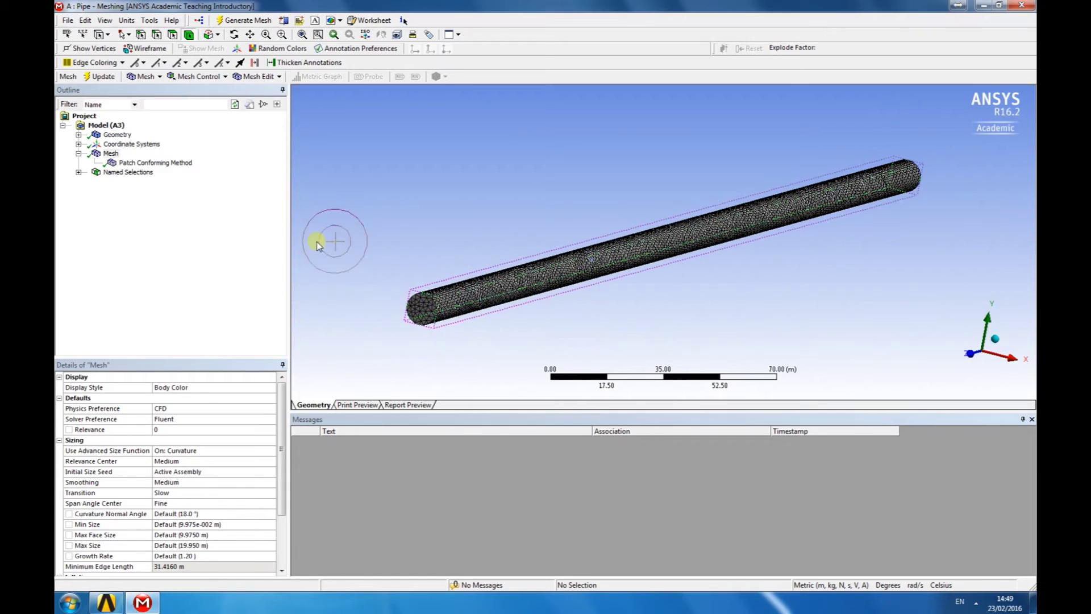
- Switch the pipe's method to Hex Dominant and regenerate and view the mesh
{"action": "left_click", "coordinate": [182, 164]}
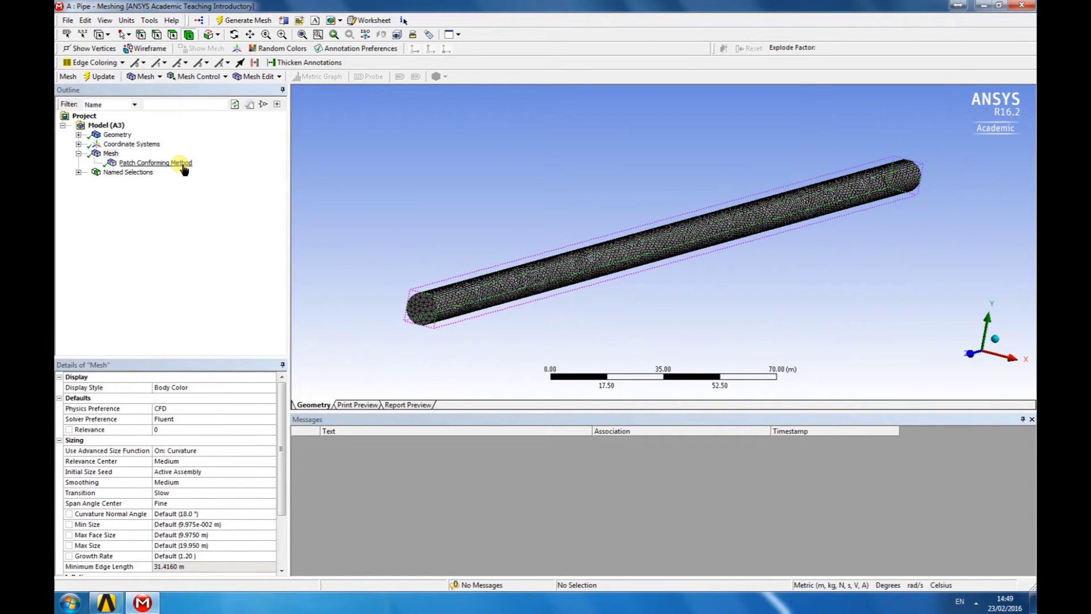
{"action": "left_click", "coordinate": [250, 430]}
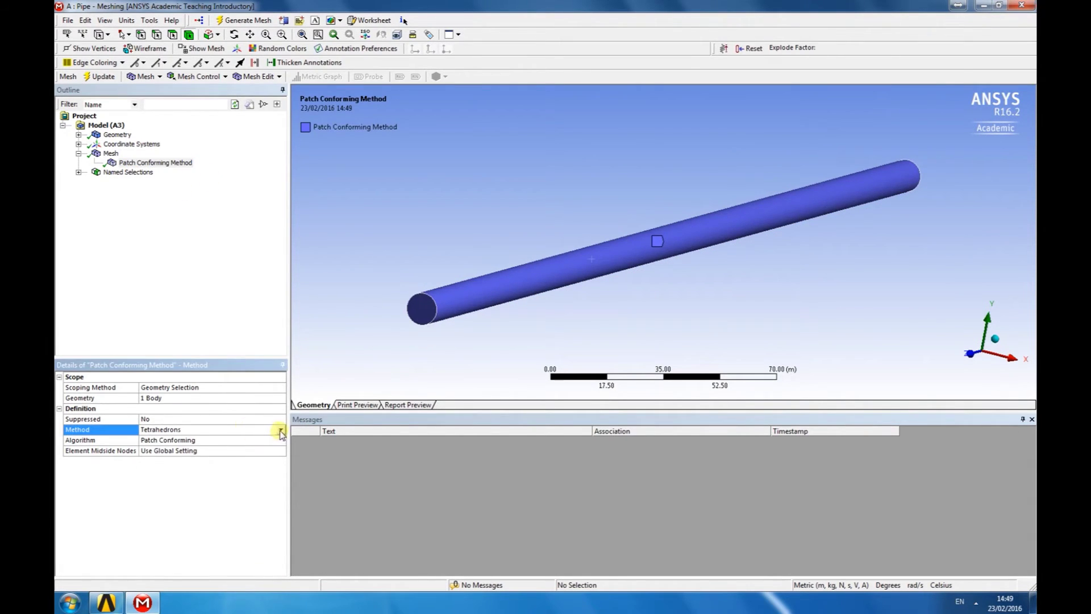
{"action": "left_click", "coordinate": [282, 432]}
{"action": "left_click", "coordinate": [250, 455]}
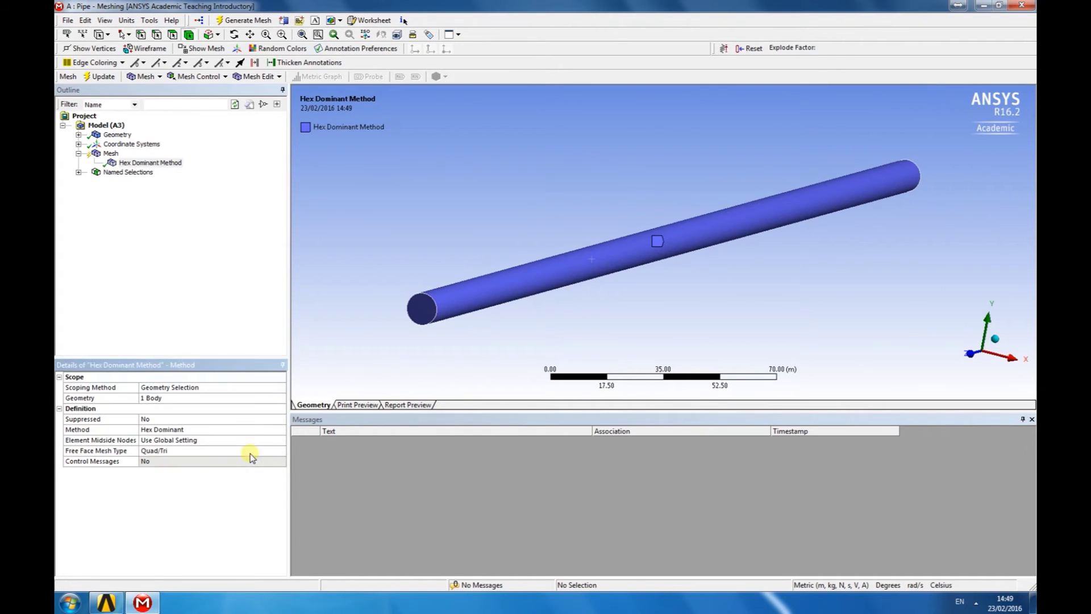
{"action": "left_click", "coordinate": [245, 26]}
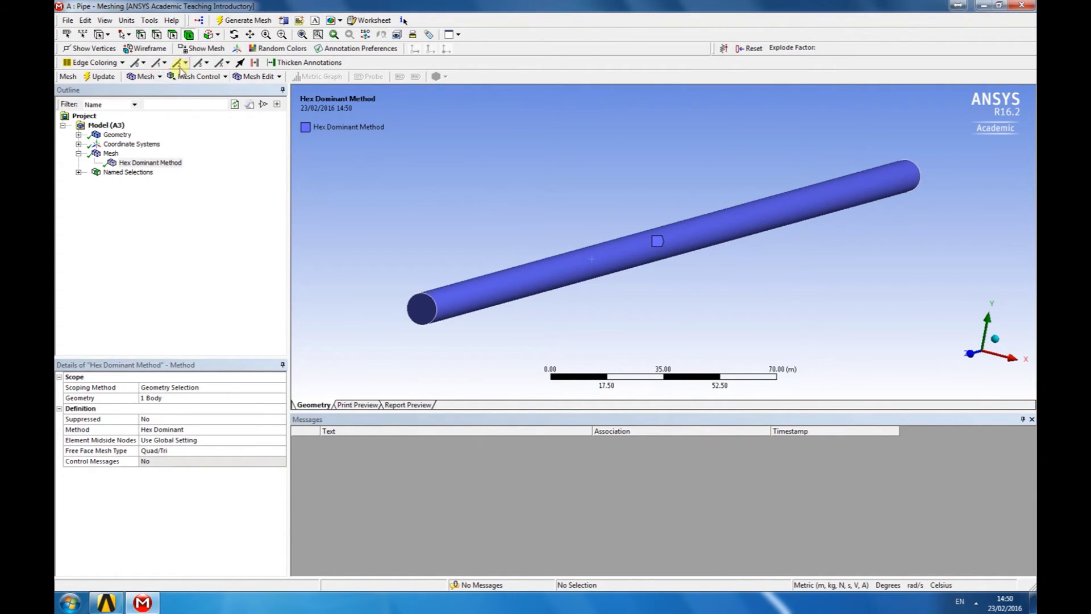
{"action": "left_click", "coordinate": [111, 154]}
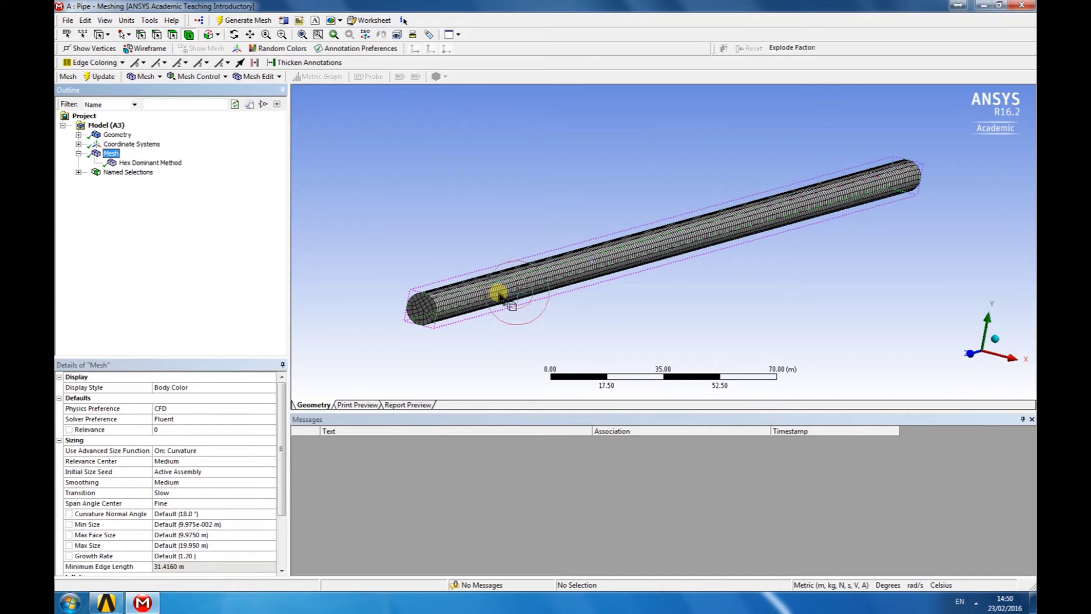
{"action": "left_click", "coordinate": [519, 289]}
- Change the pipe's Hex Dominant method to MultiZone
{"action": "scroll", "coordinate": [554, 274], "scroll_direction": "up", "scroll_amount": 2}
{"action": "left_click", "coordinate": [573, 321]}
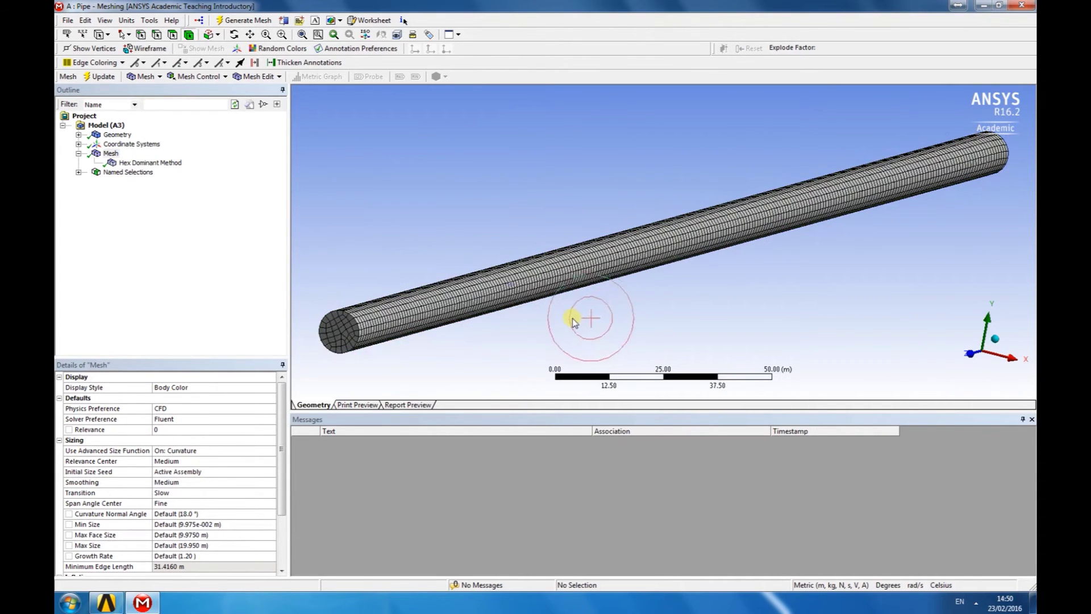
{"action": "left_click", "coordinate": [150, 162]}
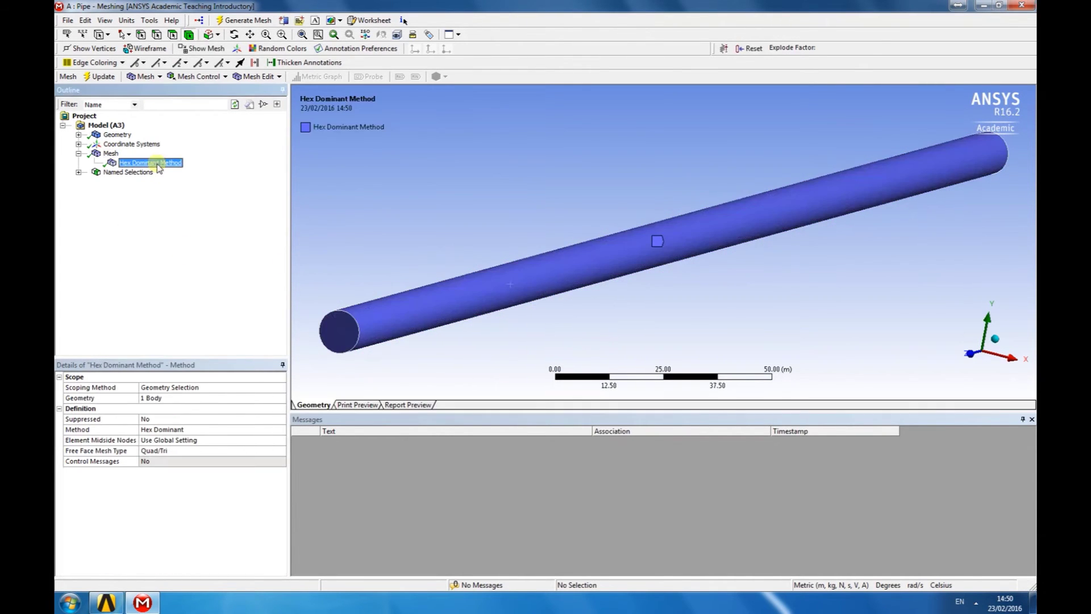
{"action": "left_click", "coordinate": [240, 428]}
{"action": "left_click", "coordinate": [281, 430]}
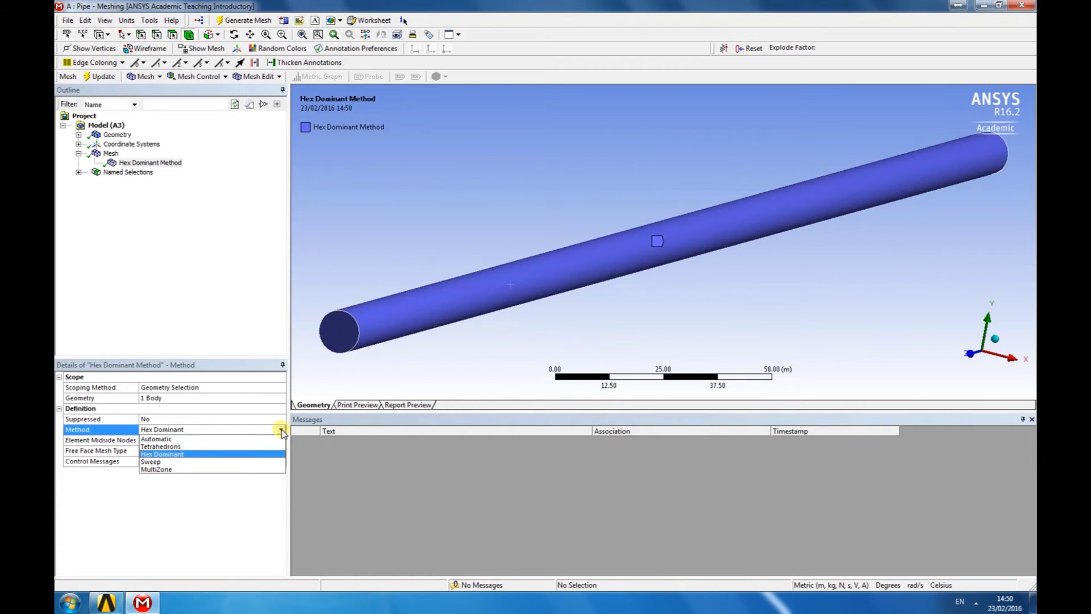
{"action": "left_click", "coordinate": [237, 470]}
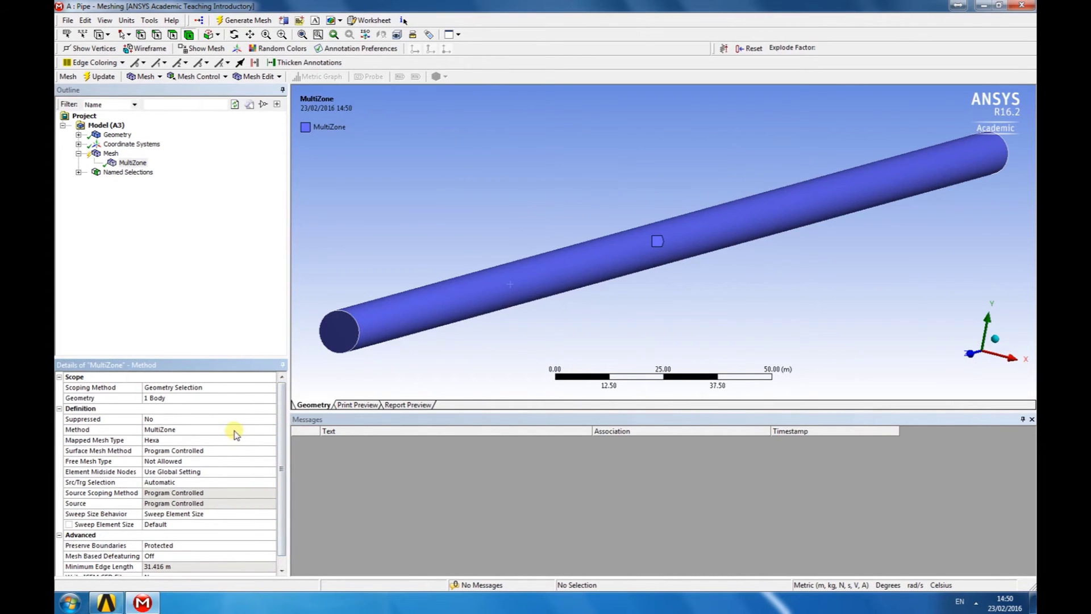
- Set Mapped Mesh Type Prism, Surface Mesh Method Uniform, Sweep Element Size 1 m, and regenerate
{"action": "left_click", "coordinate": [211, 441]}
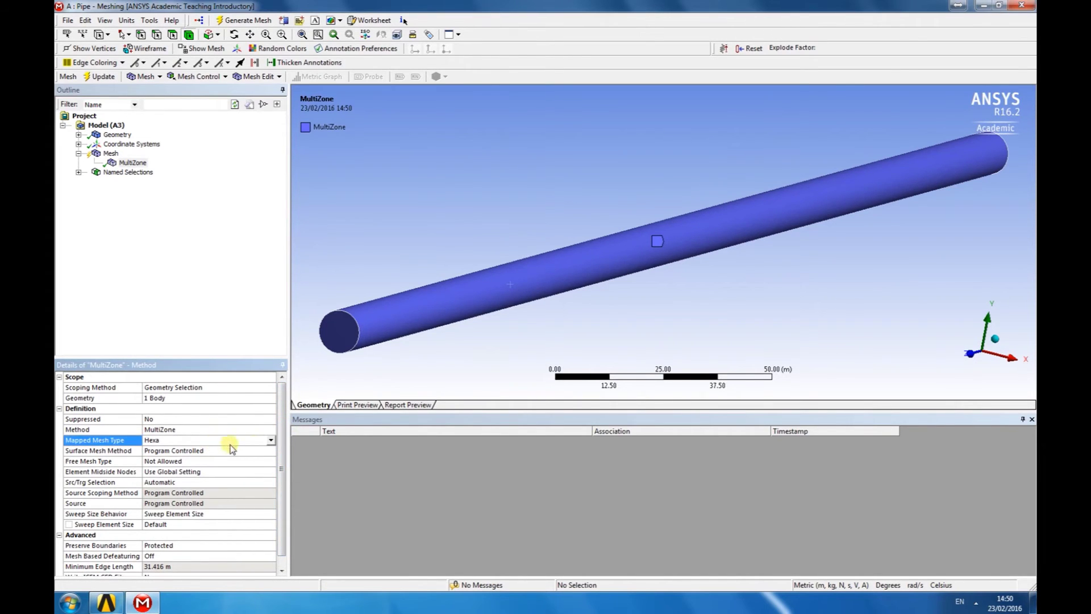
{"action": "left_click", "coordinate": [271, 441]}
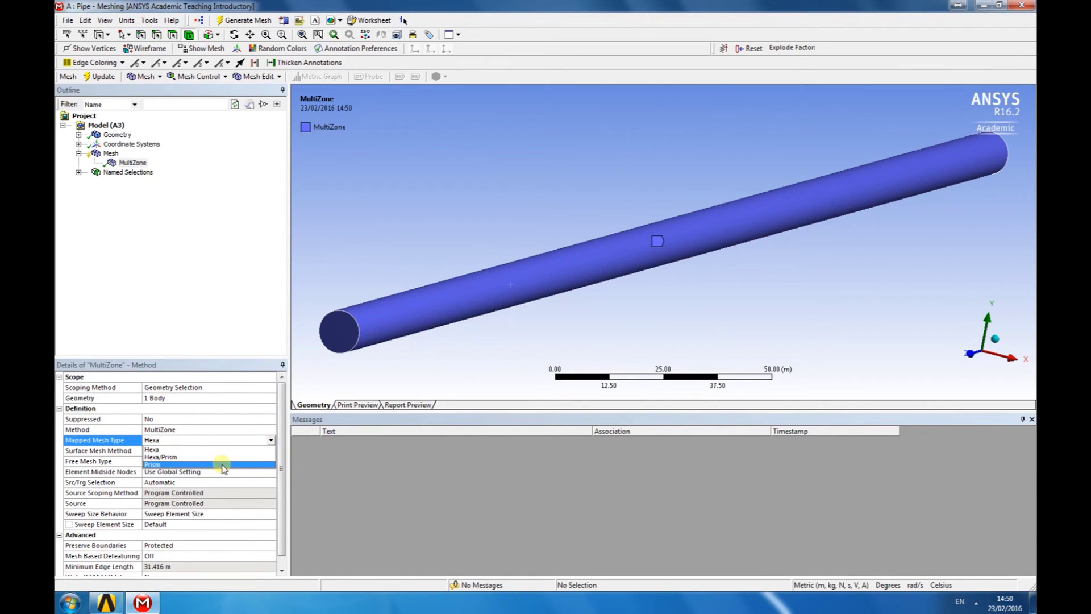
{"action": "left_click", "coordinate": [219, 466]}
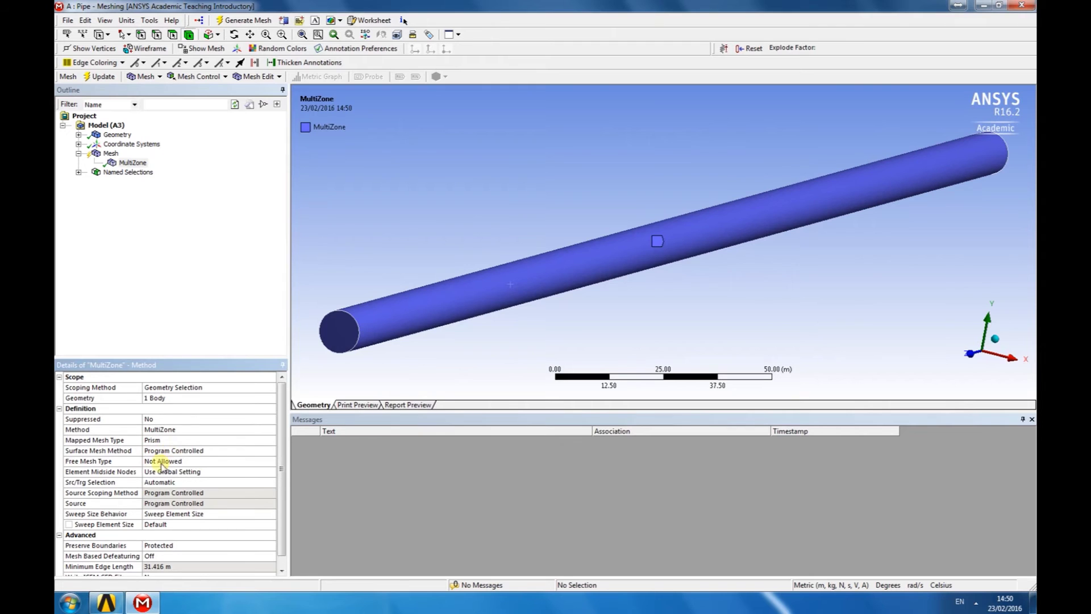
{"action": "left_click", "coordinate": [215, 453]}
{"action": "left_click", "coordinate": [271, 452]}
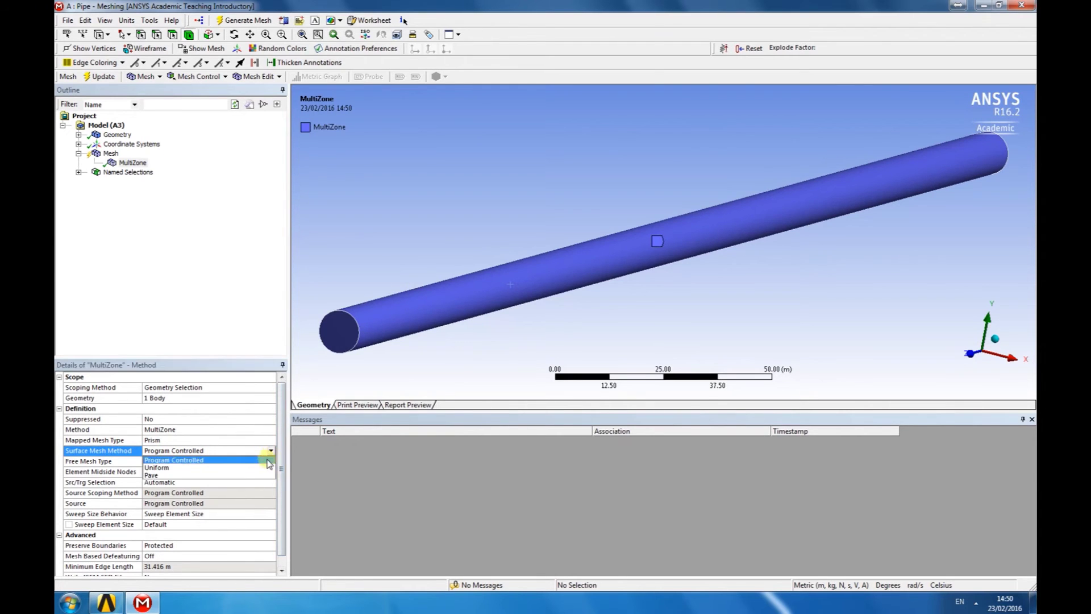
{"action": "left_click", "coordinate": [235, 471]}
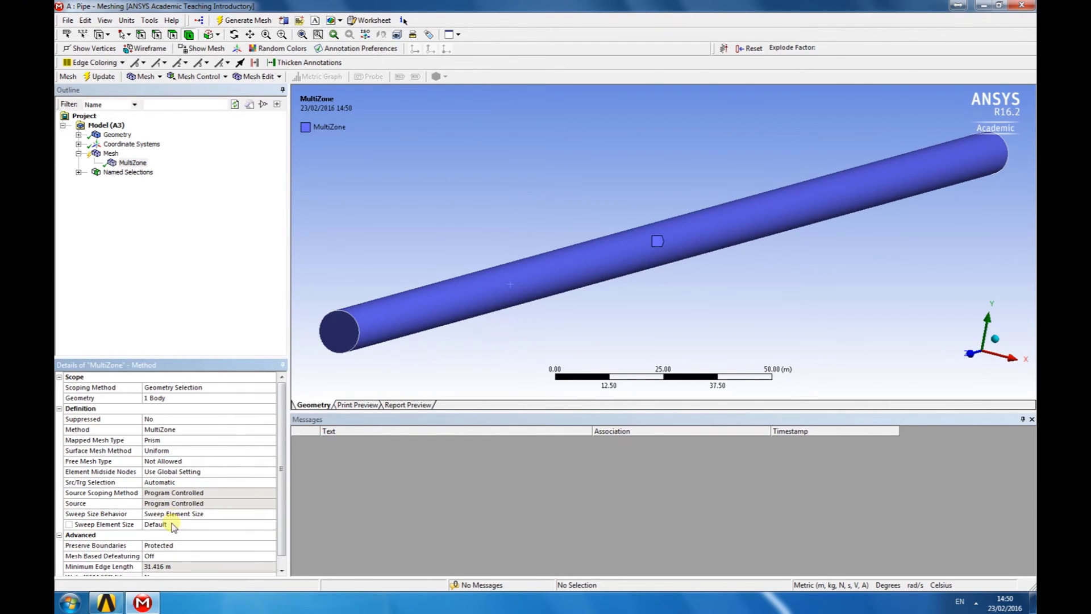
{"action": "left_click", "coordinate": [173, 524]}
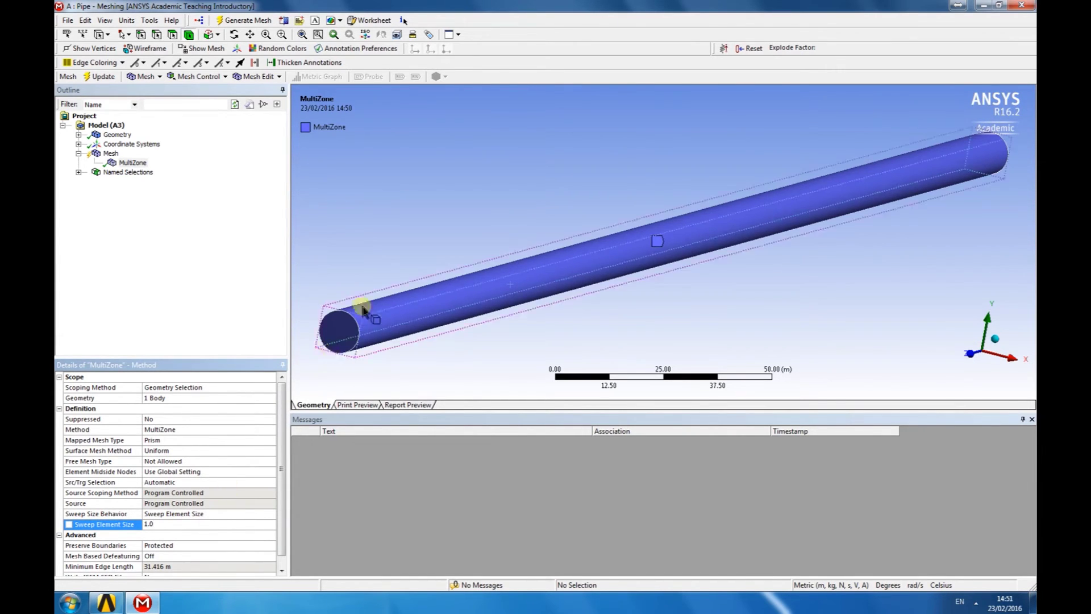
{"action": "left_click", "coordinate": [248, 22]}
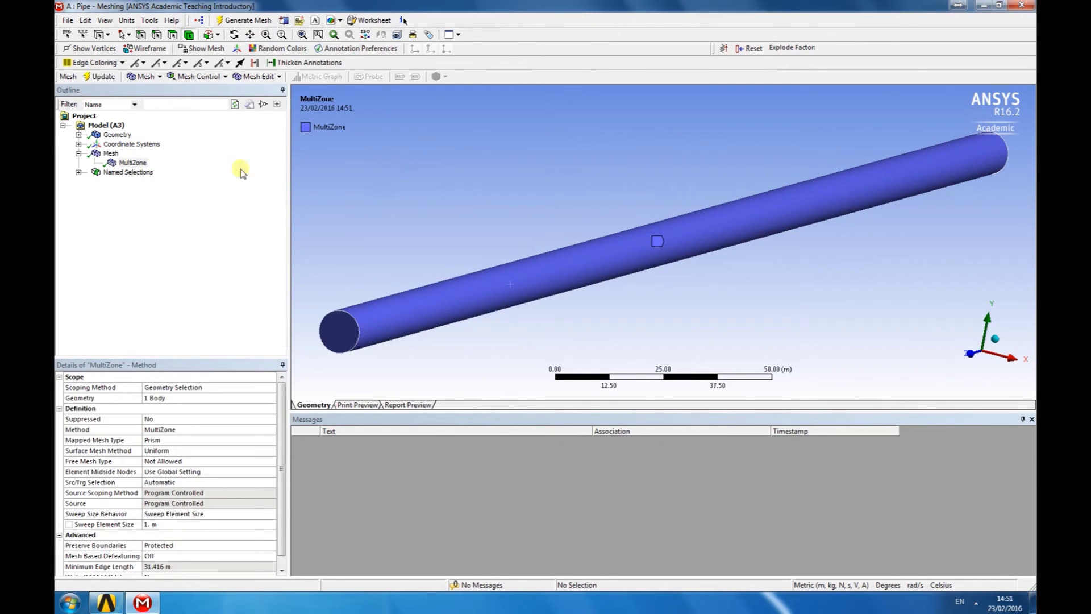
- Display the MultiZone mesh and rotate to view the pipe end-on
{"action": "left_click", "coordinate": [110, 154]}
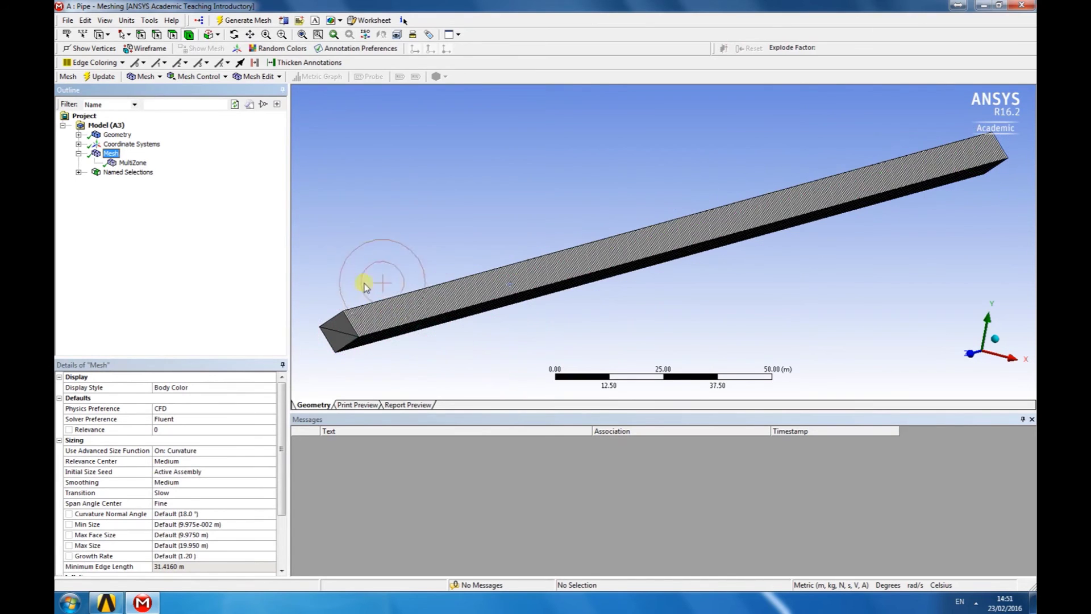
{"action": "middle_click_drag", "start_coordinate": [341, 273], "coordinate": [383, 267]}
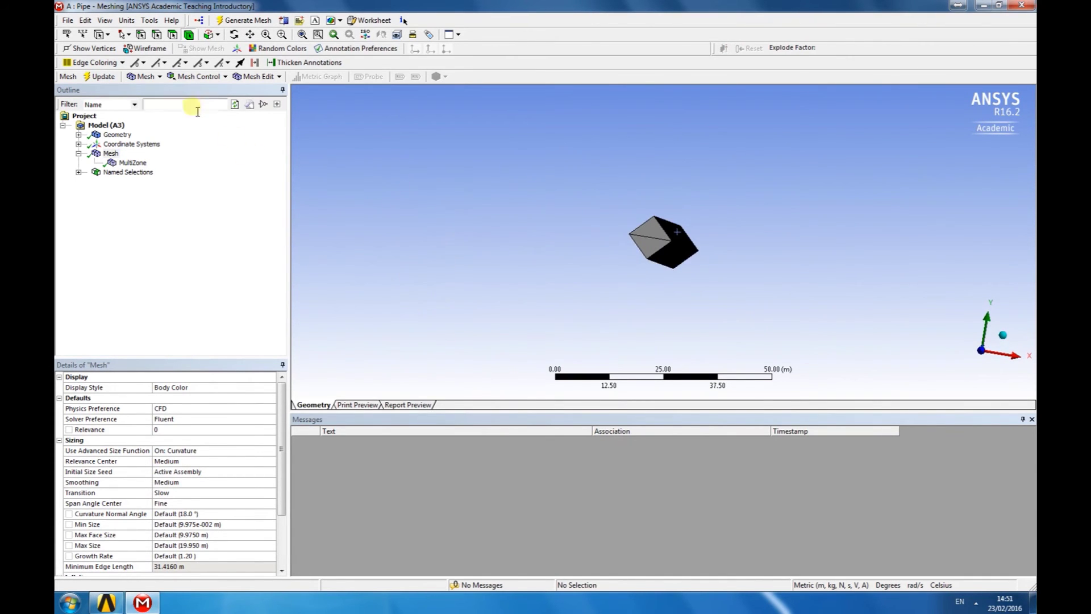
- Add an Edge Sizing control scoped to the pipe's circular end edge
{"action": "left_click", "coordinate": [217, 80]}
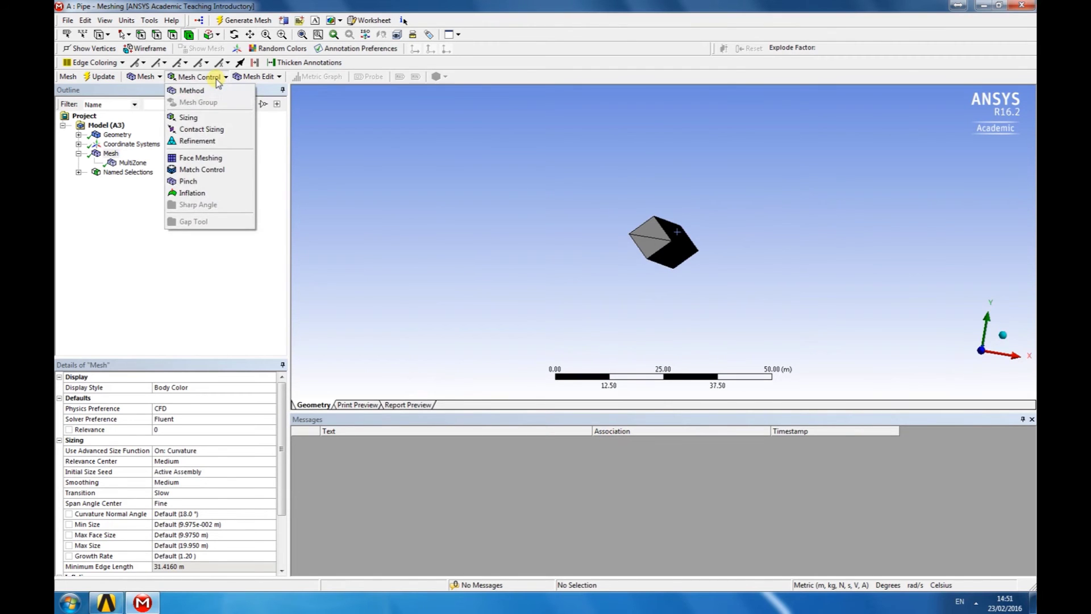
{"action": "left_click", "coordinate": [208, 120]}
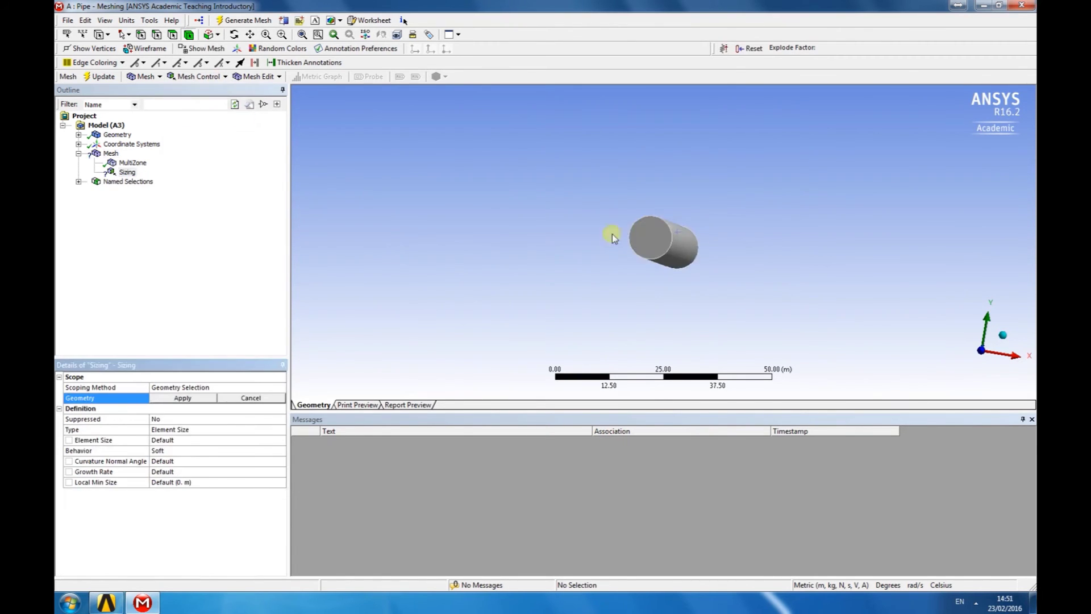
{"action": "left_click", "coordinate": [158, 35]}
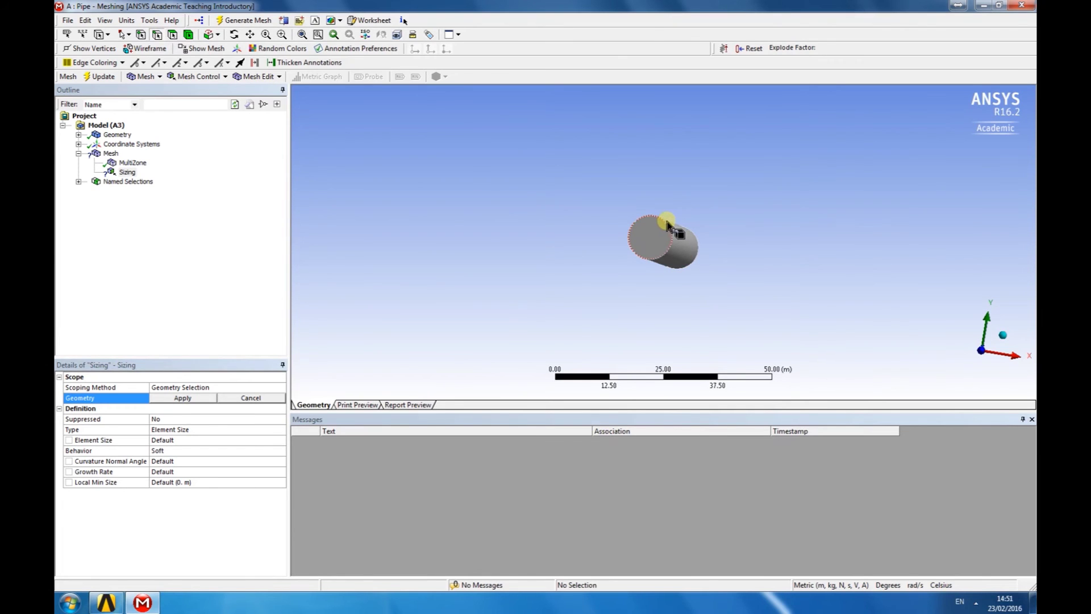
{"action": "left_click", "coordinate": [666, 225]}
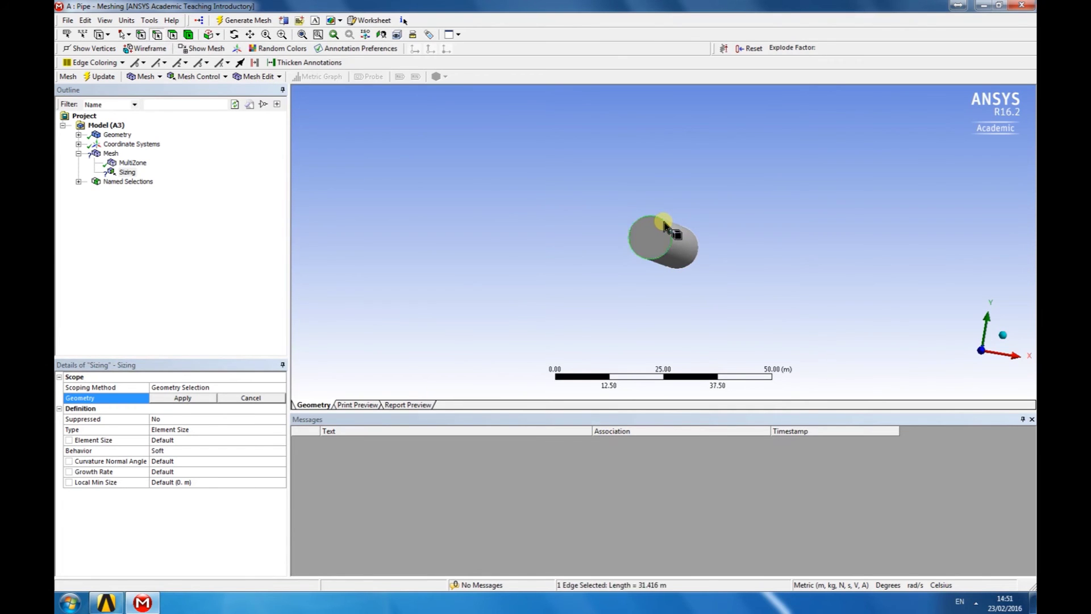
{"action": "left_click", "coordinate": [200, 397]}
- Set the edge sizing to Number of Divisions, 48, and regenerate the mesh
{"action": "left_click", "coordinate": [199, 441]}
{"action": "left_click", "coordinate": [226, 429]}
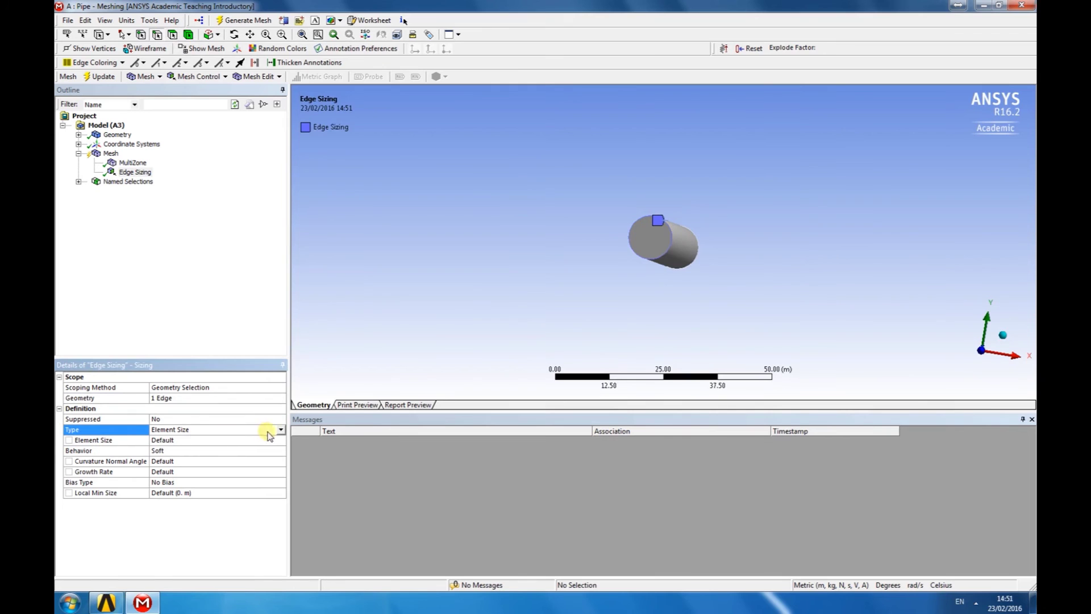
{"action": "left_click", "coordinate": [280, 429]}
{"action": "left_click", "coordinate": [238, 447]}
{"action": "left_click", "coordinate": [186, 441]}
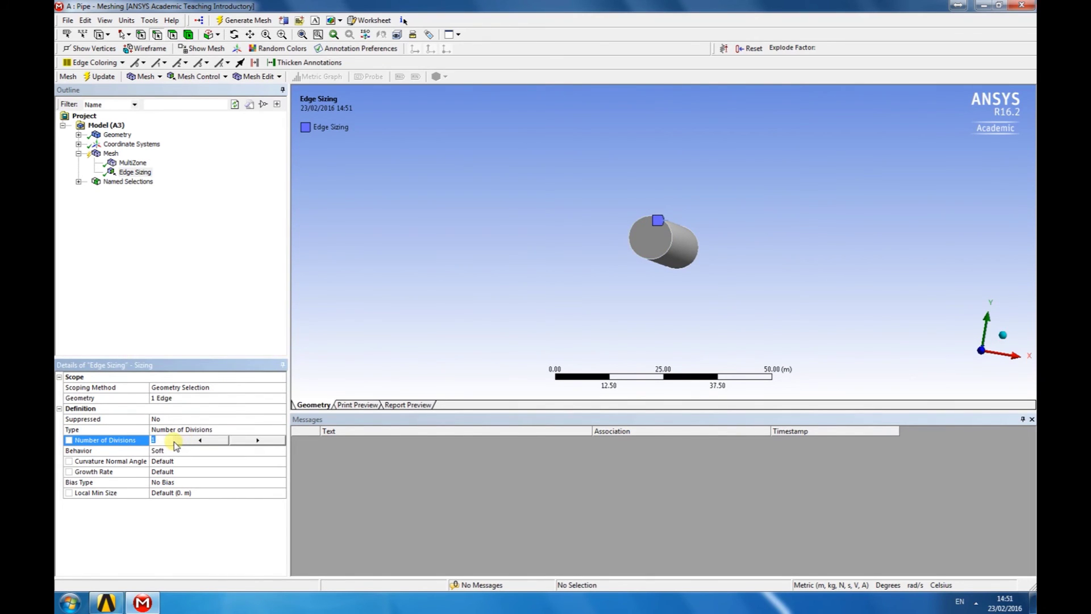
{"action": "left_click", "coordinate": [248, 21]}
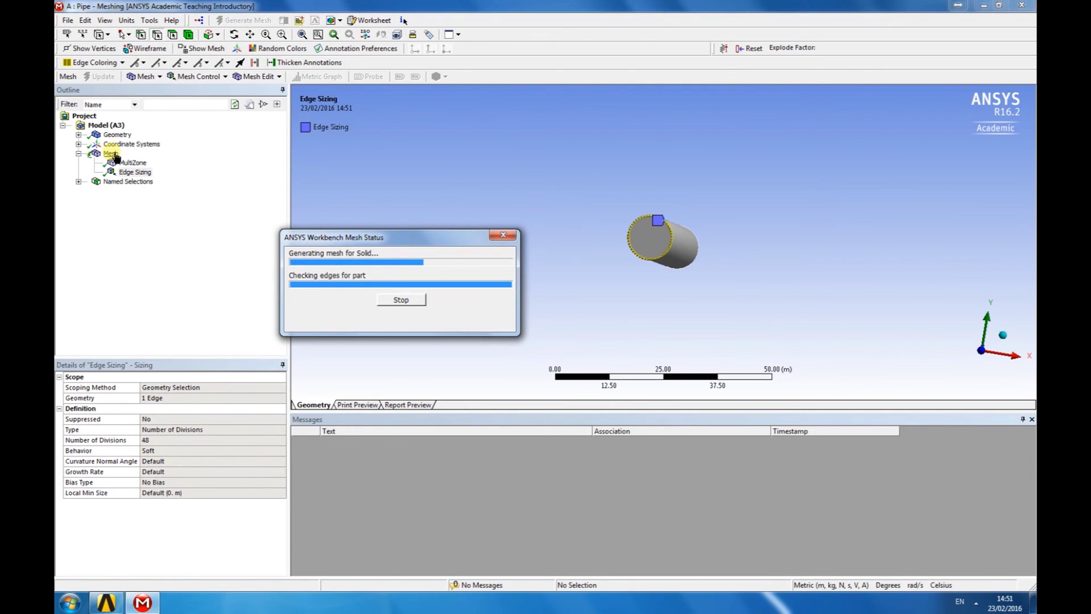
- Inspect the refined mesh in isometric and end-on Z views, zooming in on the pipe
{"action": "left_click", "coordinate": [881, 301]}
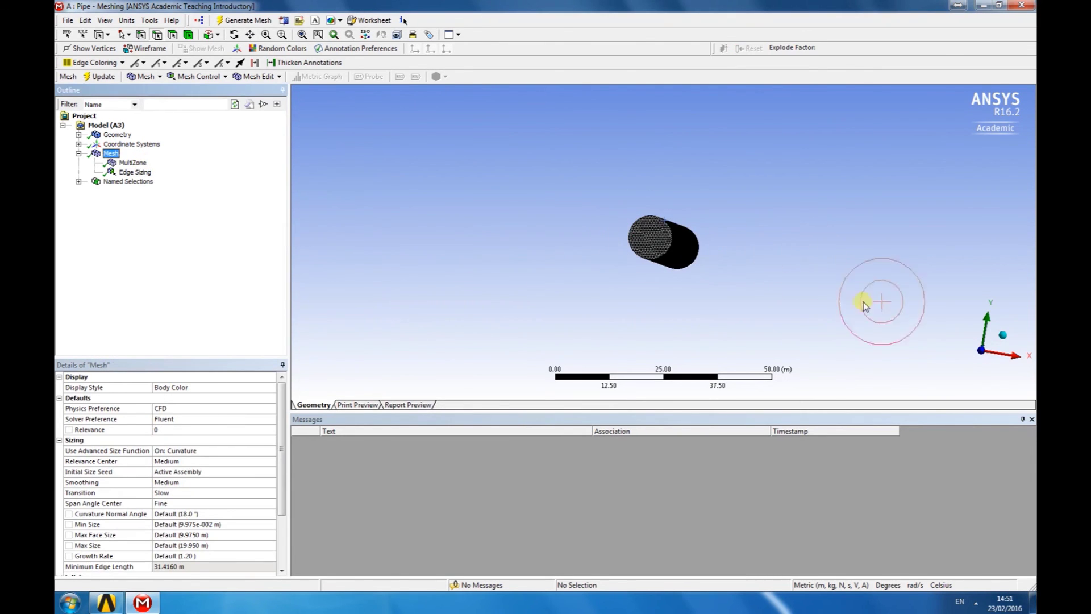
{"action": "left_click", "coordinate": [1002, 334]}
{"action": "scroll", "coordinate": [424, 366], "scroll_direction": "up", "scroll_amount": 3}
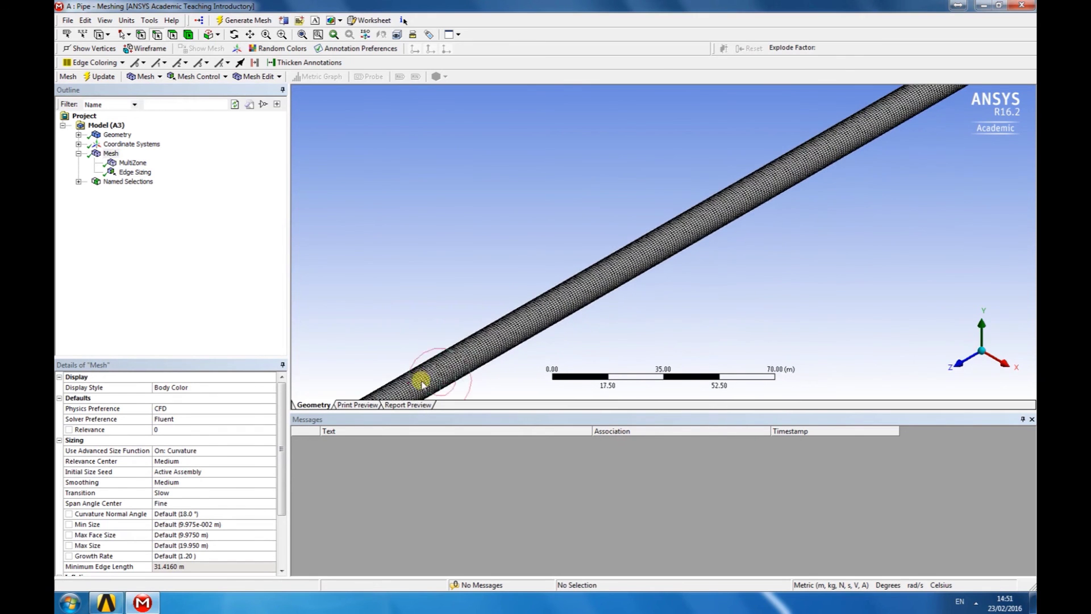
{"action": "left_click", "coordinate": [957, 364]}
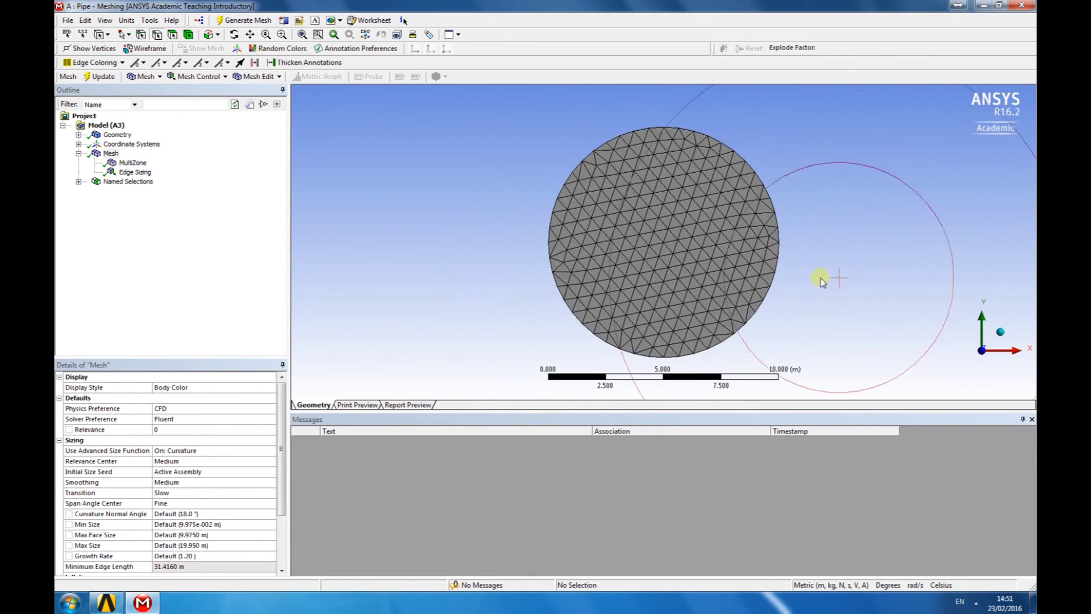
{"action": "left_click", "coordinate": [1002, 331]}
{"action": "scroll", "coordinate": [499, 336], "scroll_direction": "up", "scroll_amount": 3}
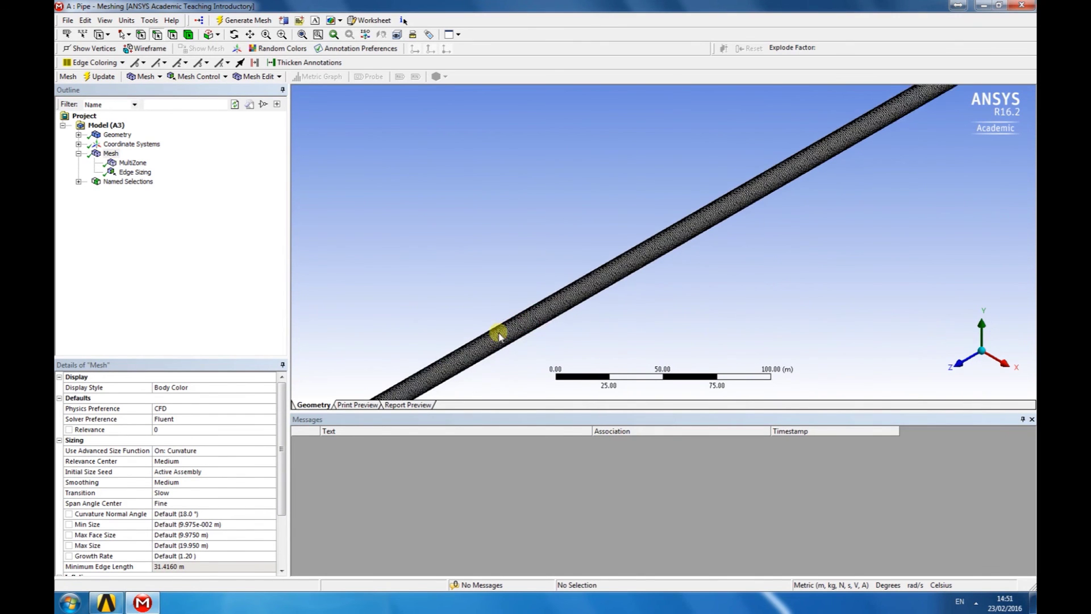
{"action": "scroll", "coordinate": [499, 335], "scroll_direction": "up", "scroll_amount": 2}
- Close ANSYS Meshing, saving the mesh database and returning to the Project Schematic
{"action": "scroll", "coordinate": [621, 280], "scroll_direction": "down", "scroll_amount": 4}
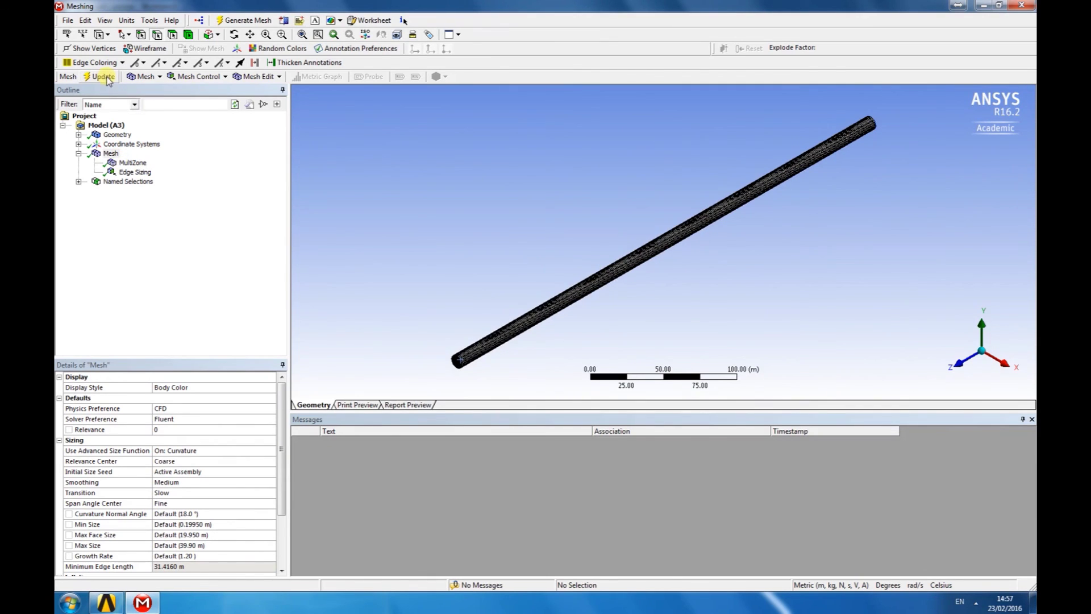
{"action": "left_click", "coordinate": [1027, 5]}
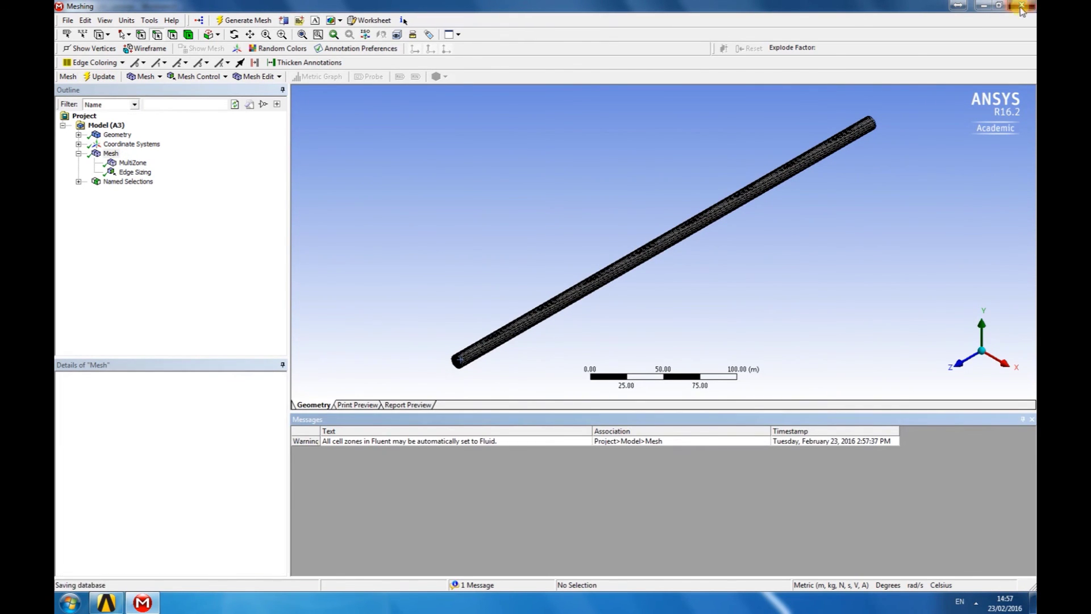